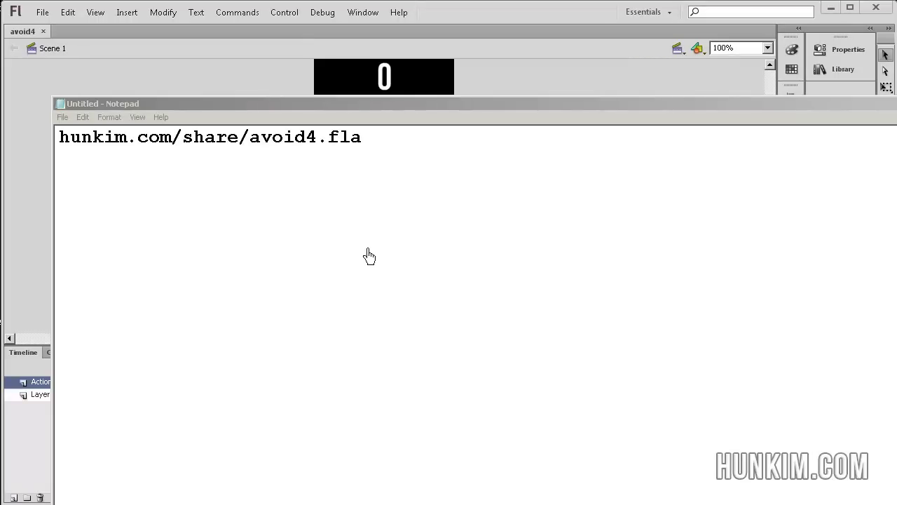
- Bring up the Notepad note with the hunkim.com/share/avoid4.fla link, then switch back to Flash
{"action": "left_click", "coordinate": [256, 215]}
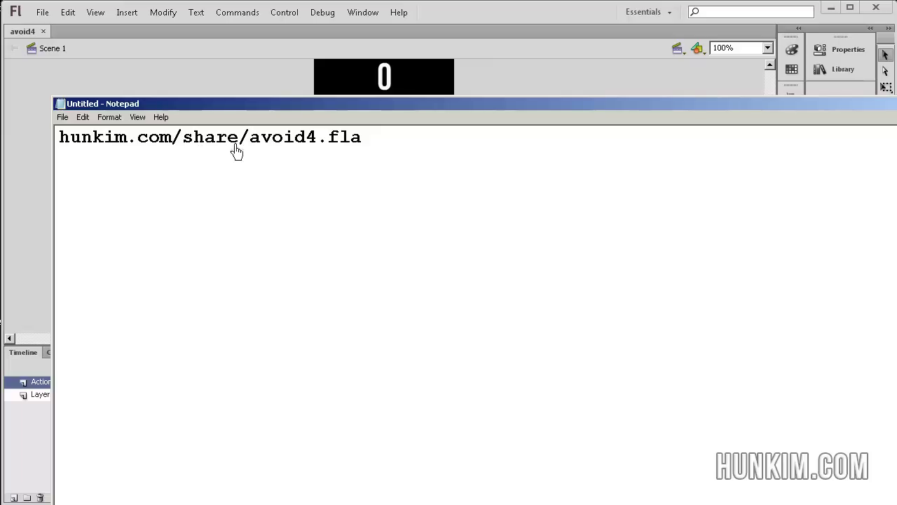
{"action": "left_click", "coordinate": [395, 156]}
{"action": "left_click_drag", "start_coordinate": [469, 121], "coordinate": [456, 366]}
{"action": "key", "text": "alt+Tab"}
- Test the movie, start the game, and steer the player square left and right
{"action": "key", "text": "ctrl+Return"}
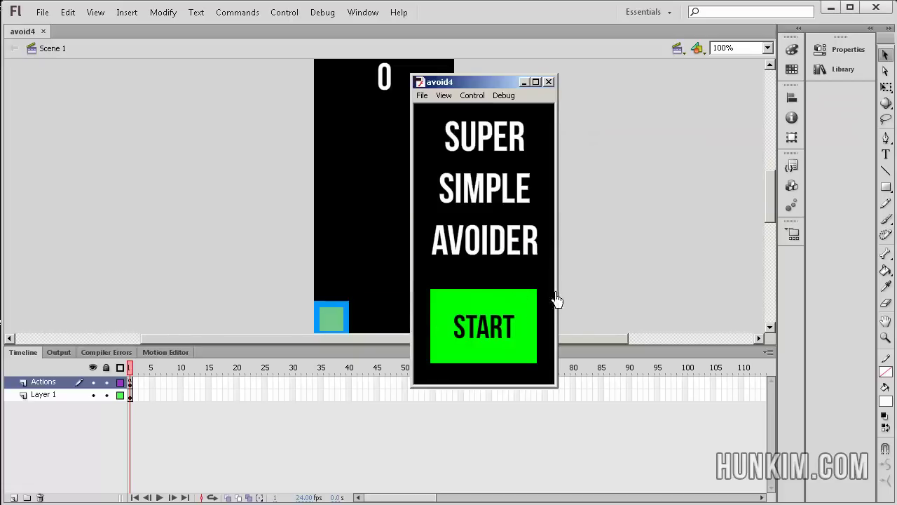
{"action": "left_click", "coordinate": [478, 329]}
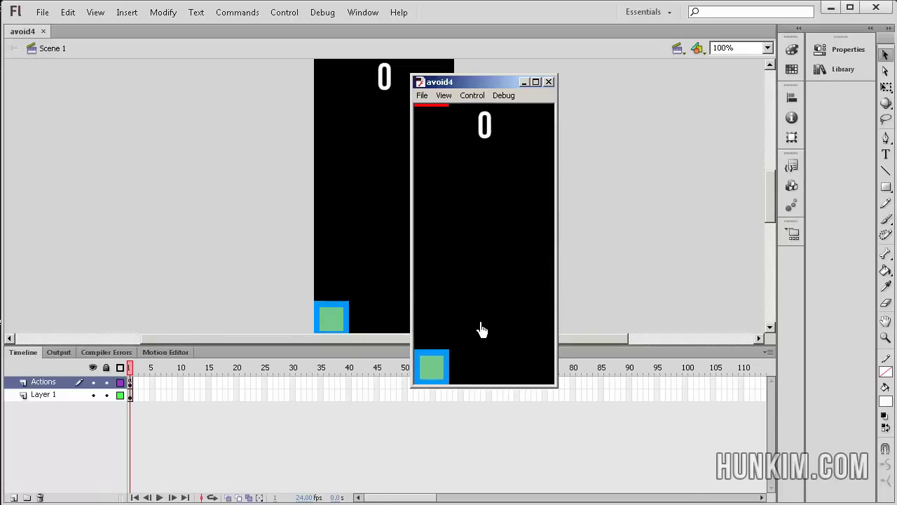
{"action": "key", "text": "Right"}
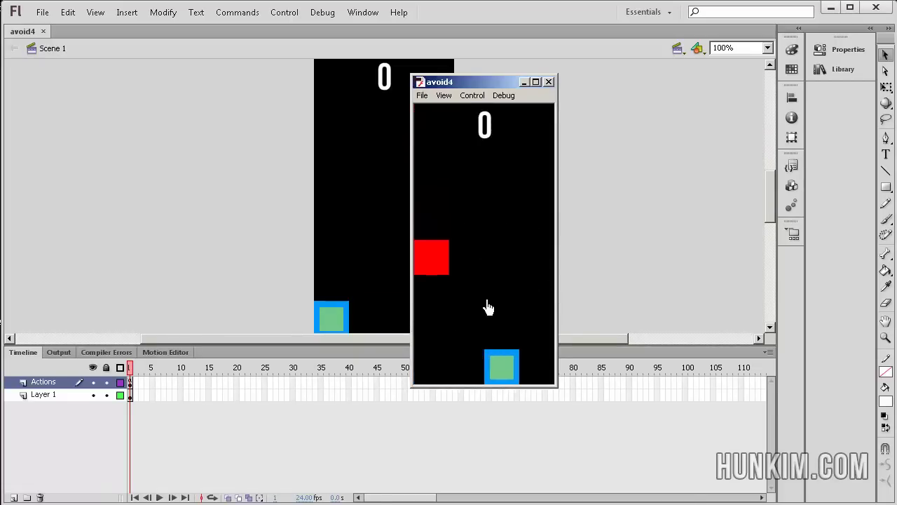
{"action": "key", "text": "Right"}
{"action": "key", "text": "Right"}
{"action": "key", "text": "Left"}
{"action": "key", "text": "Left"}
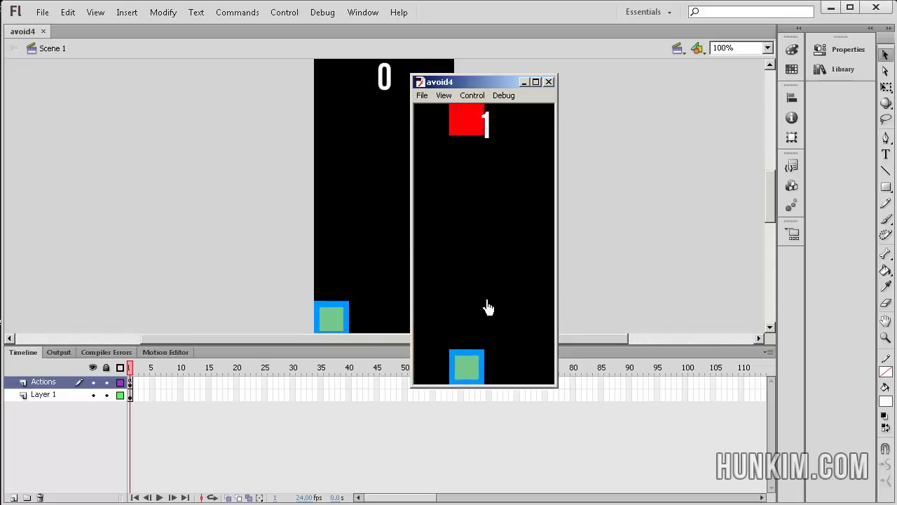
{"action": "key", "text": "Left"}
{"action": "key", "text": "Right"}
{"action": "key", "text": "Right"}
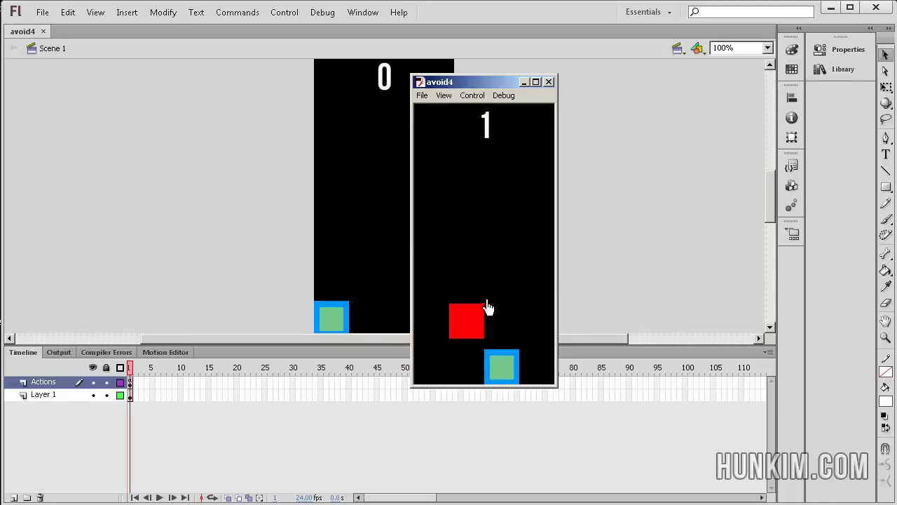
{"action": "key", "text": "Left"}
{"action": "key", "text": "Left"}
{"action": "key", "text": "Right"}
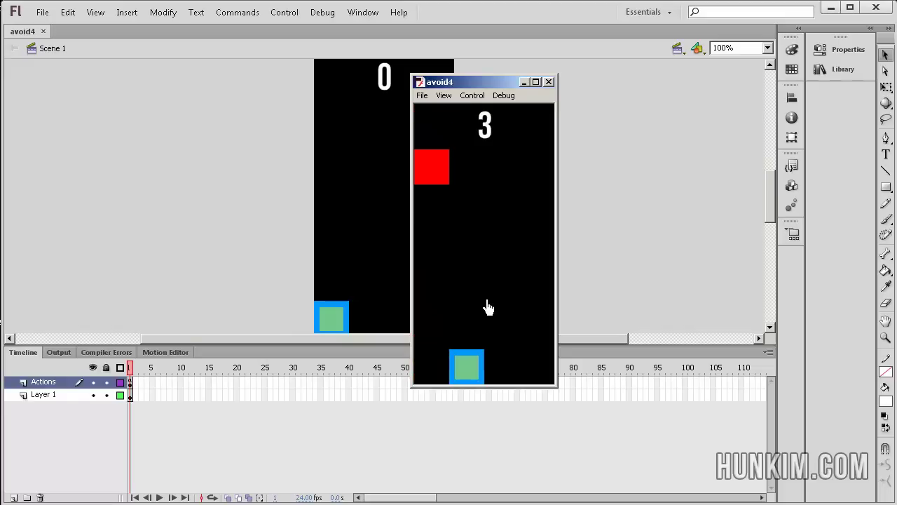
- Keep dodging the falling red blocks until the player square is hit
{"action": "key", "text": "Left"}
{"action": "key", "text": "Right"}
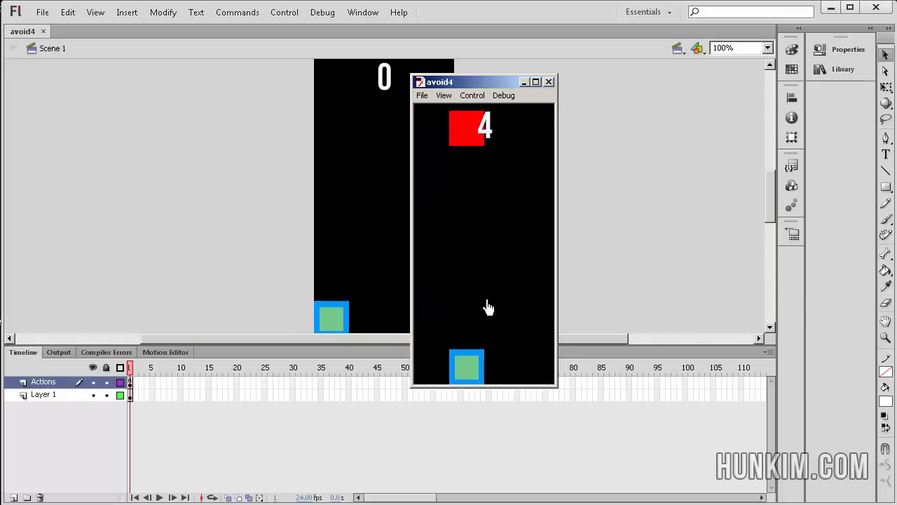
{"action": "key", "text": "Right"}
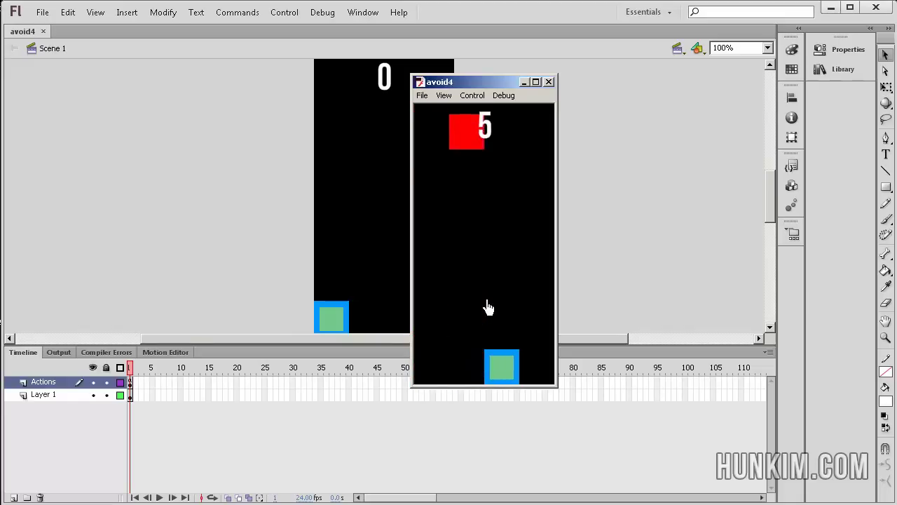
{"action": "key", "text": "Left"}
{"action": "key", "text": "Left"}
{"action": "key", "text": "Right"}
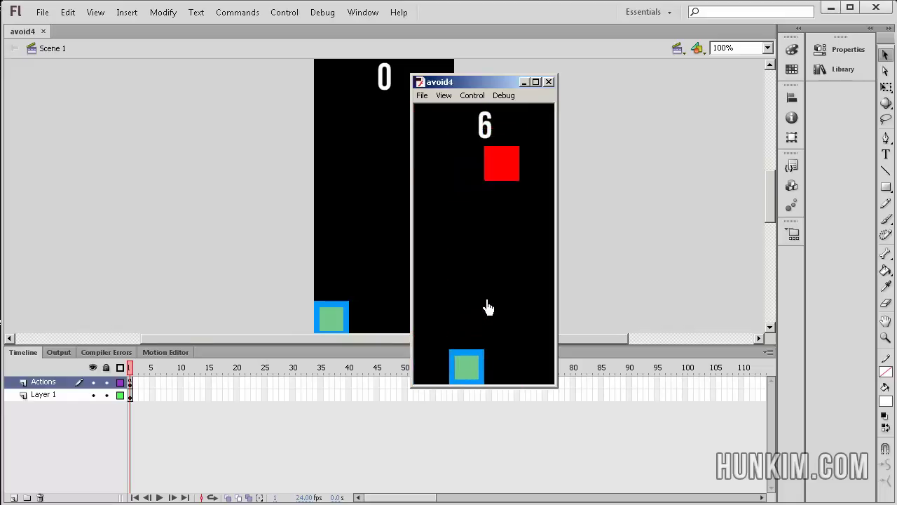
{"action": "key", "text": "Right"}
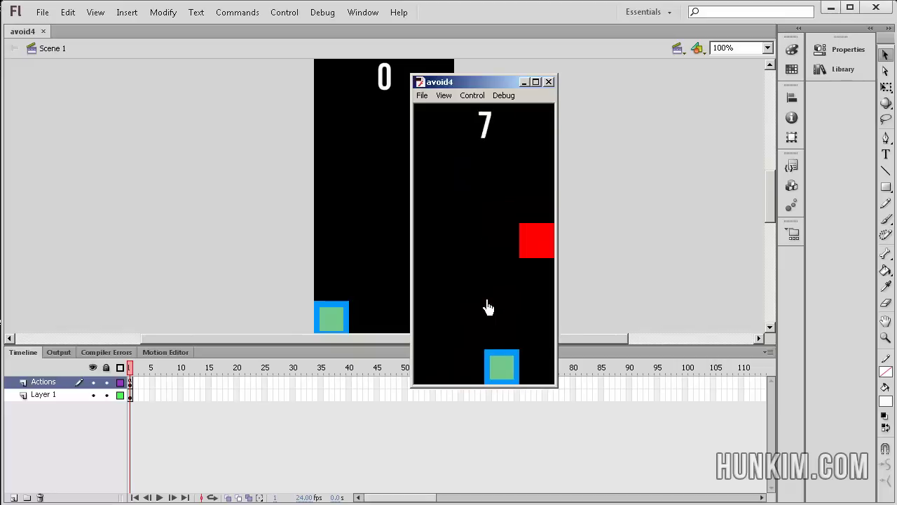
{"action": "key", "text": "Left"}
{"action": "key", "text": "Right"}
{"action": "key", "text": "Right"}
{"action": "key", "text": "Left"}
{"action": "key", "text": "Left"}
{"action": "key", "text": "Right"}
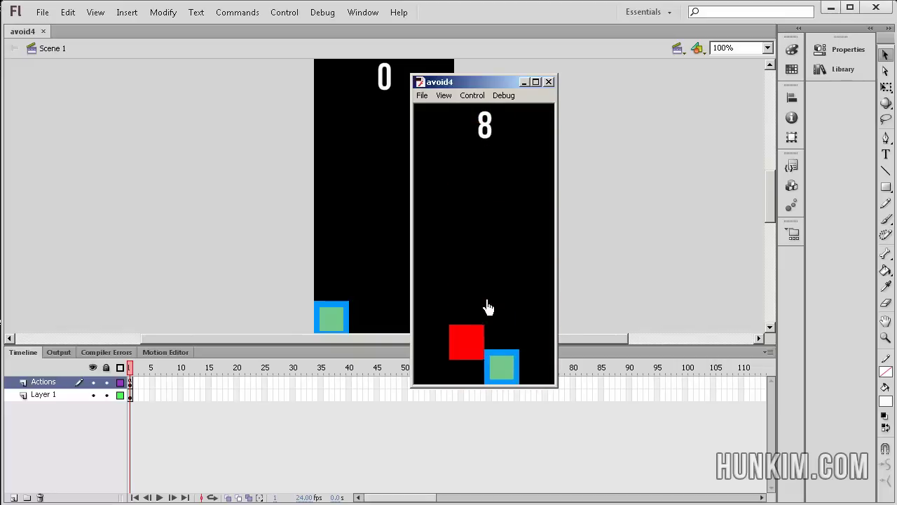
{"action": "key", "text": "Left"}
{"action": "key", "text": "Right"}
{"action": "key", "text": "Right"}
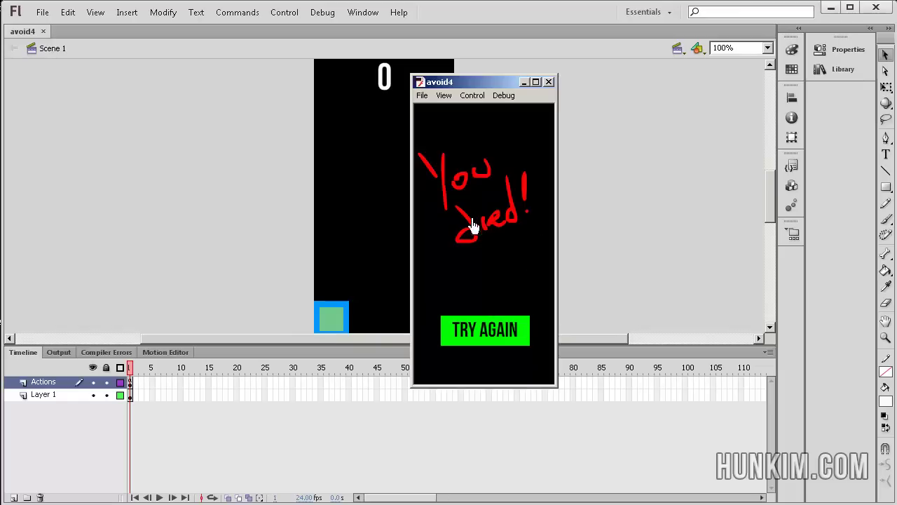
- Use TRY AGAIN on the death screen and play another short round
{"action": "left_click", "coordinate": [491, 334]}
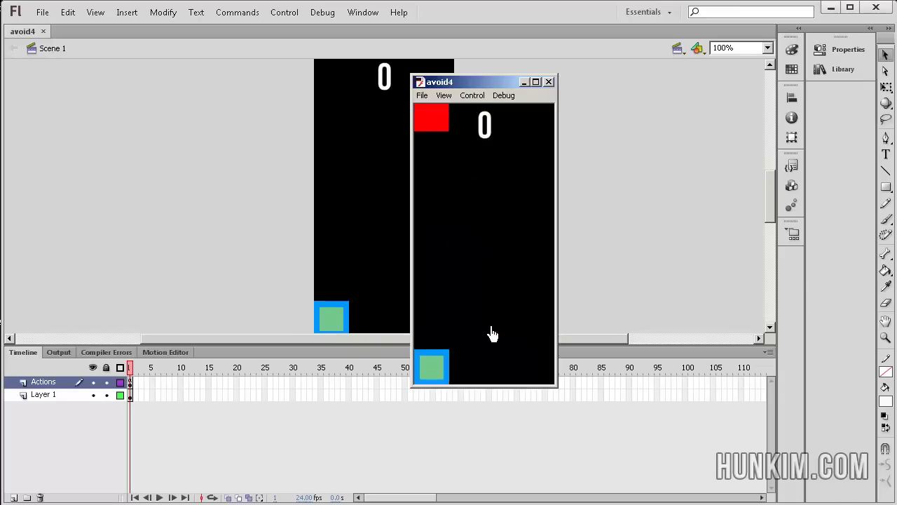
{"action": "key", "text": "Right"}
{"action": "key", "text": "Right"}
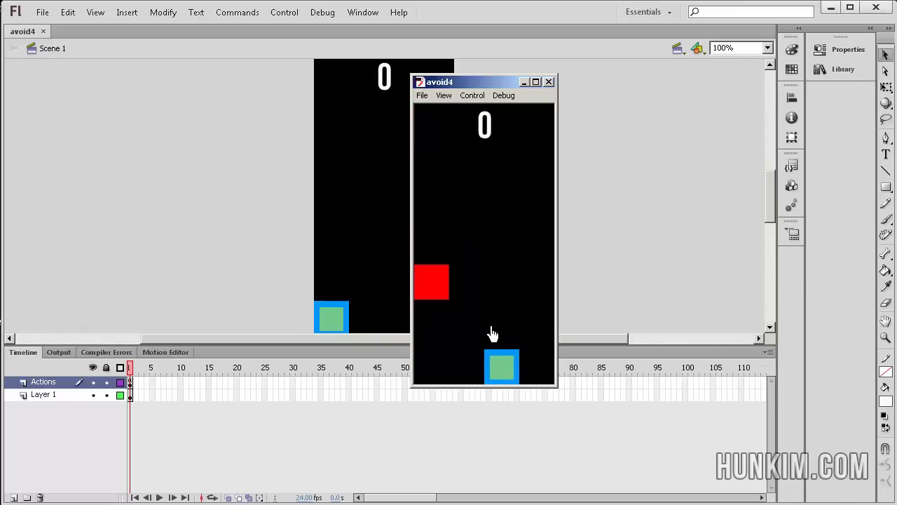
{"action": "key", "text": "Right"}
{"action": "key", "text": "Left"}
{"action": "key", "text": "Left"}
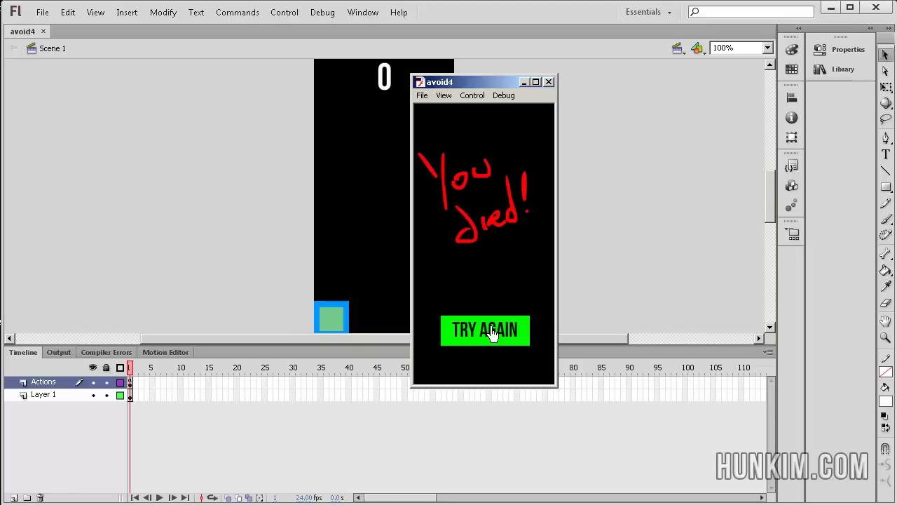
- Try again once more and dodge red blocks in a new round
{"action": "left_click", "coordinate": [491, 333]}
{"action": "key", "text": "Right"}
{"action": "key", "text": "Right"}
{"action": "key", "text": "Right"}
{"action": "key", "text": "Left"}
{"action": "key", "text": "Left"}
{"action": "key", "text": "Left"}
{"action": "key", "text": "Right"}
{"action": "key", "text": "Left"}
{"action": "key", "text": "Right"}
{"action": "key", "text": "Right"}
{"action": "key", "text": "Left"}
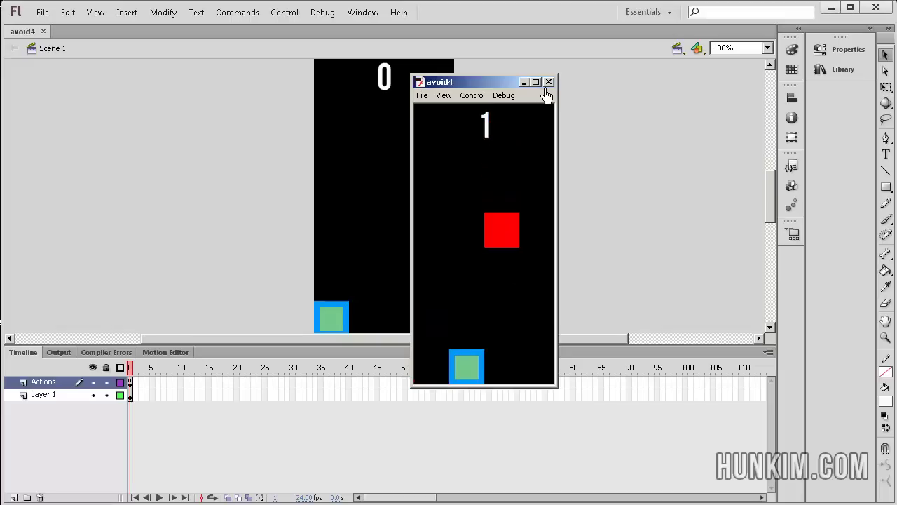
- Close the test window and open the Actions layer frame 1 script in the Actions panel
{"action": "left_click", "coordinate": [548, 82]}
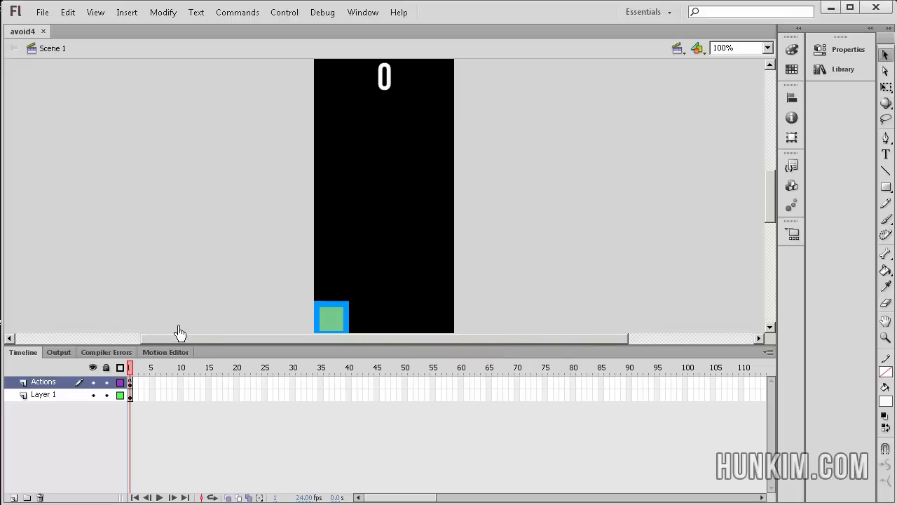
{"action": "left_click", "coordinate": [131, 382]}
{"action": "left_click", "coordinate": [362, 12]}
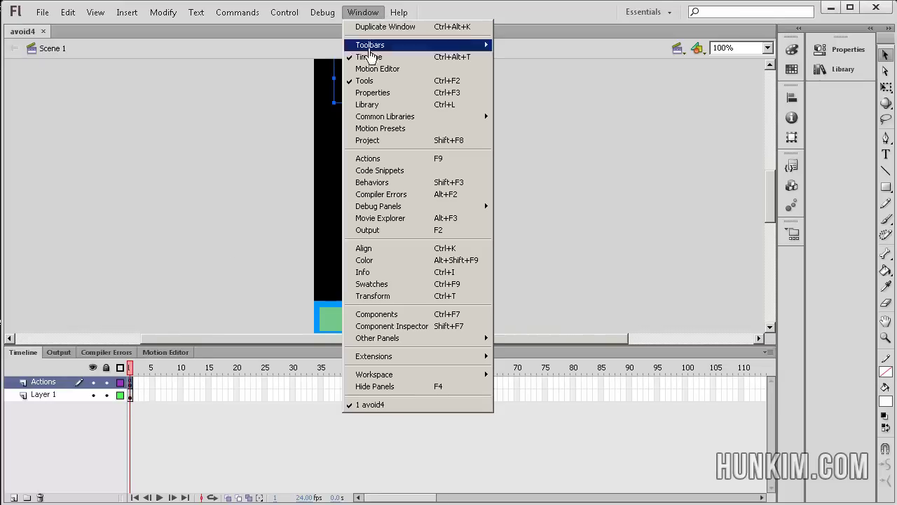
{"action": "left_click", "coordinate": [367, 158]}
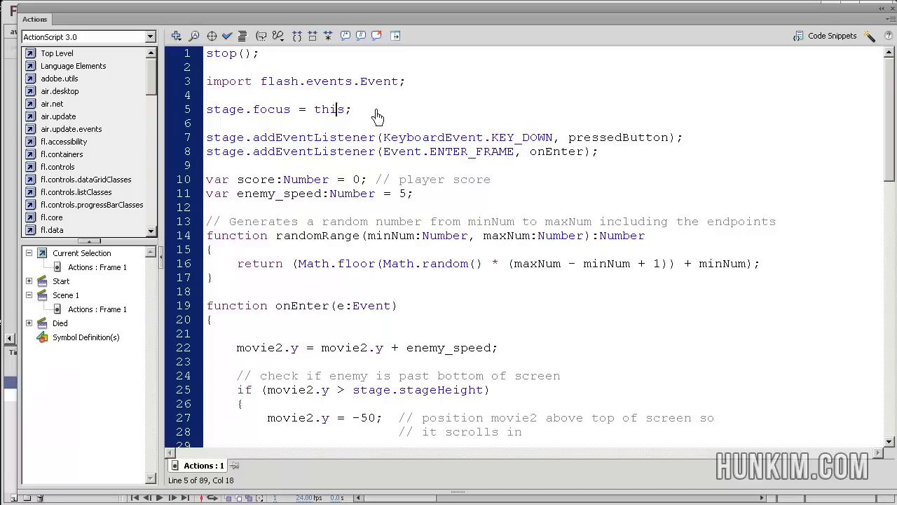
{"action": "left_click_drag", "start_coordinate": [371, 111], "coordinate": [207, 111]}
{"action": "left_click", "coordinate": [267, 109]}
{"action": "left_click", "coordinate": [371, 96]}
{"action": "left_click_drag", "start_coordinate": [210, 110], "coordinate": [346, 111]}
{"action": "left_click", "coordinate": [323, 110]}
{"action": "double_click", "coordinate": [323, 110]}
{"action": "left_click", "coordinate": [273, 180]}
{"action": "left_click", "coordinate": [274, 181]}
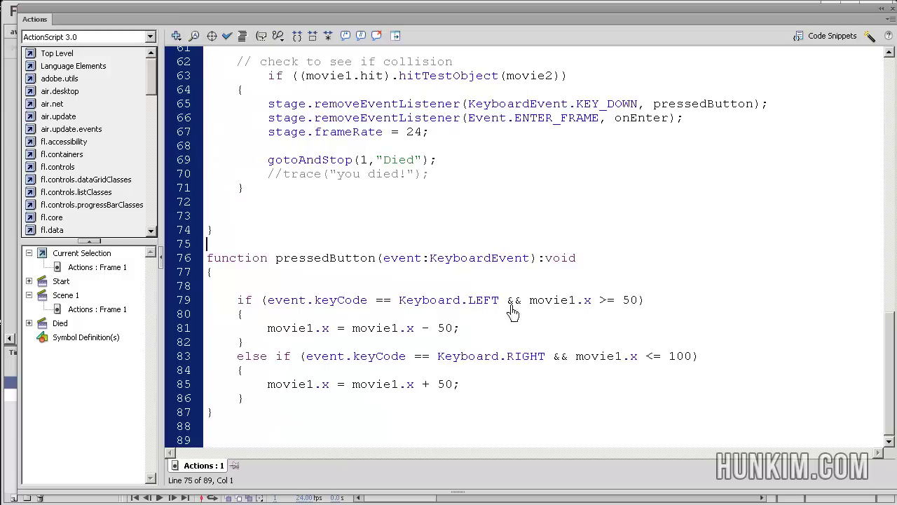
- Highlight the left-edge check on line 79 and its && operator several times
{"action": "left_click_drag", "start_coordinate": [527, 303], "coordinate": [611, 303]}
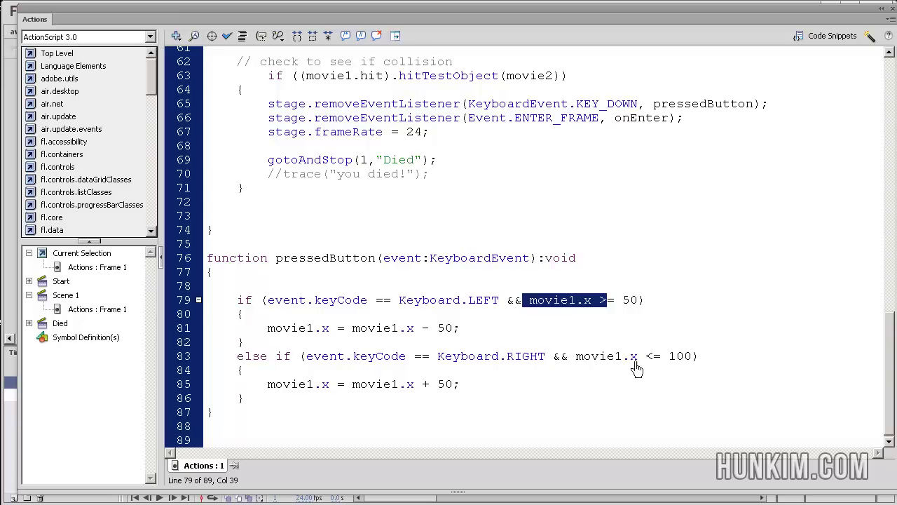
{"action": "left_click", "coordinate": [594, 344]}
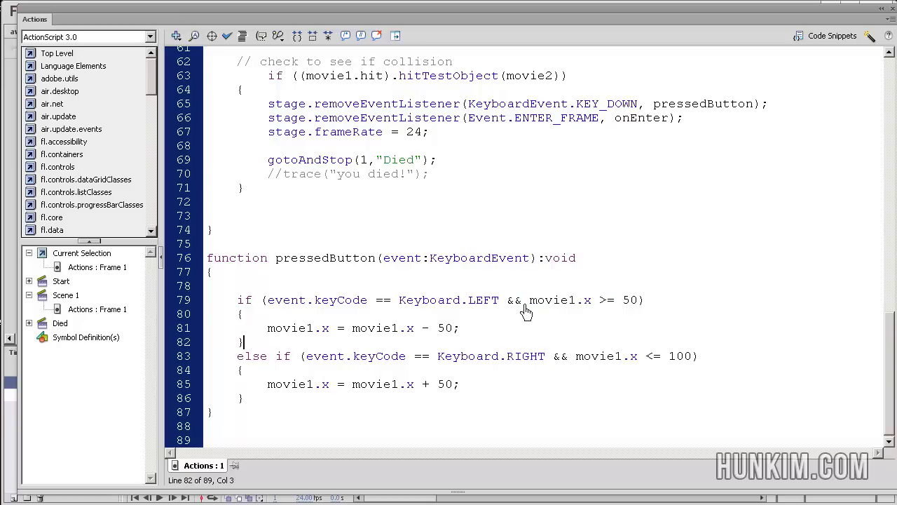
{"action": "left_click_drag", "start_coordinate": [508, 302], "coordinate": [524, 303]}
{"action": "key", "text": "Down"}
{"action": "left_click_drag", "start_coordinate": [507, 303], "coordinate": [518, 303]}
{"action": "left_click", "coordinate": [509, 321]}
{"action": "left_click_drag", "start_coordinate": [507, 302], "coordinate": [522, 302]}
{"action": "left_click", "coordinate": [494, 320]}
- Highlight the left-arrow key check and the movie1.x >= 50 limit, stressing 50
{"action": "left_click_drag", "start_coordinate": [267, 300], "coordinate": [499, 303]}
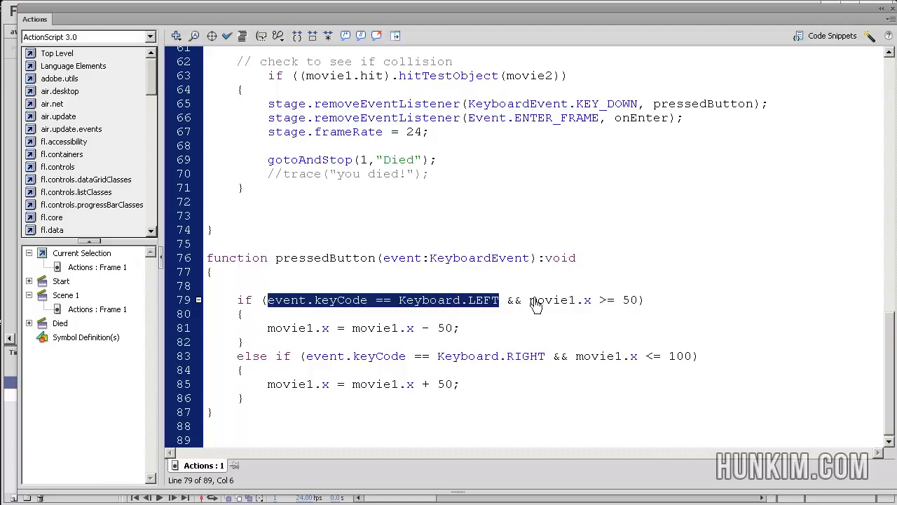
{"action": "left_click_drag", "start_coordinate": [529, 300], "coordinate": [641, 302]}
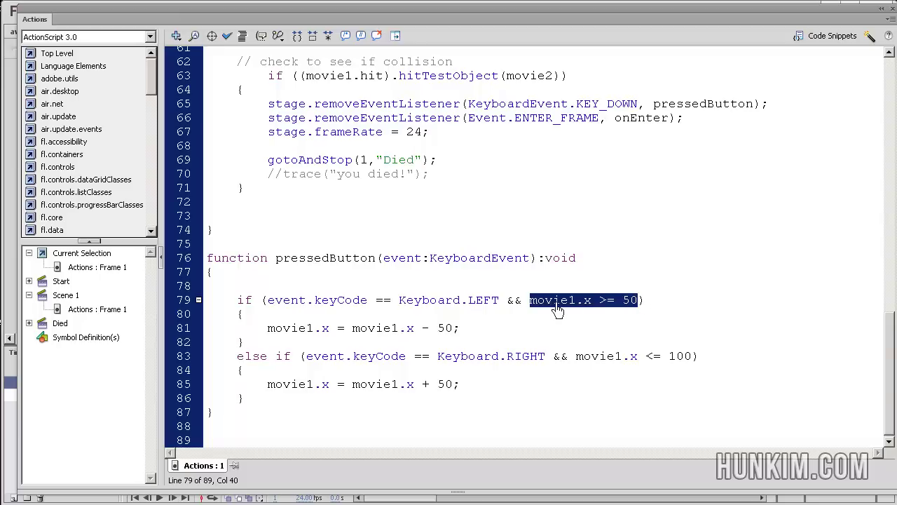
{"action": "double_click", "coordinate": [627, 300]}
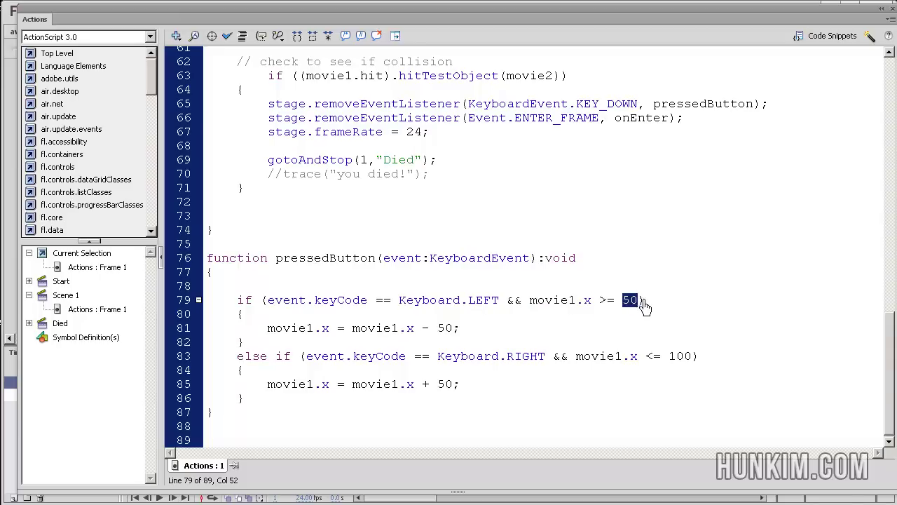
{"action": "left_click", "coordinate": [599, 319]}
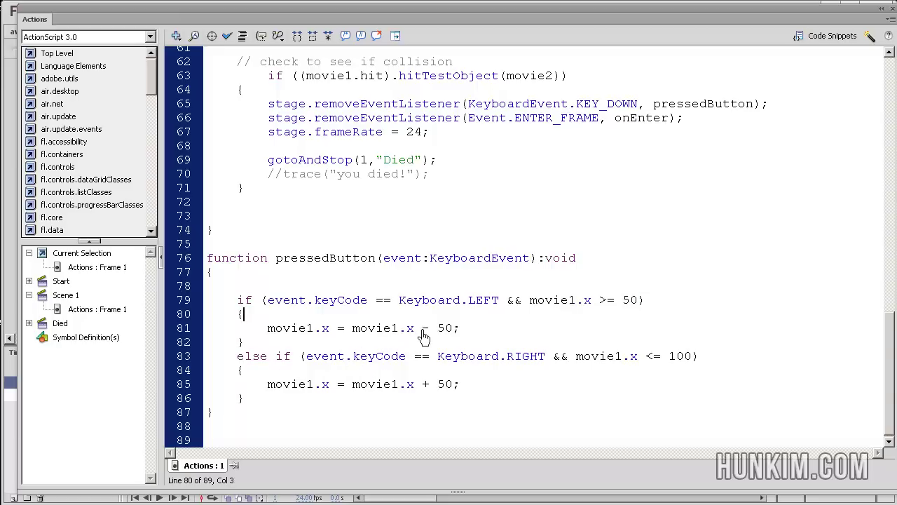
- Highlight line 81's subtraction, then line 83's && and movie1.x <= 100 limit
{"action": "left_click_drag", "start_coordinate": [423, 330], "coordinate": [452, 329]}
{"action": "left_click", "coordinate": [572, 356]}
{"action": "left_click_drag", "start_coordinate": [554, 356], "coordinate": [580, 356]}
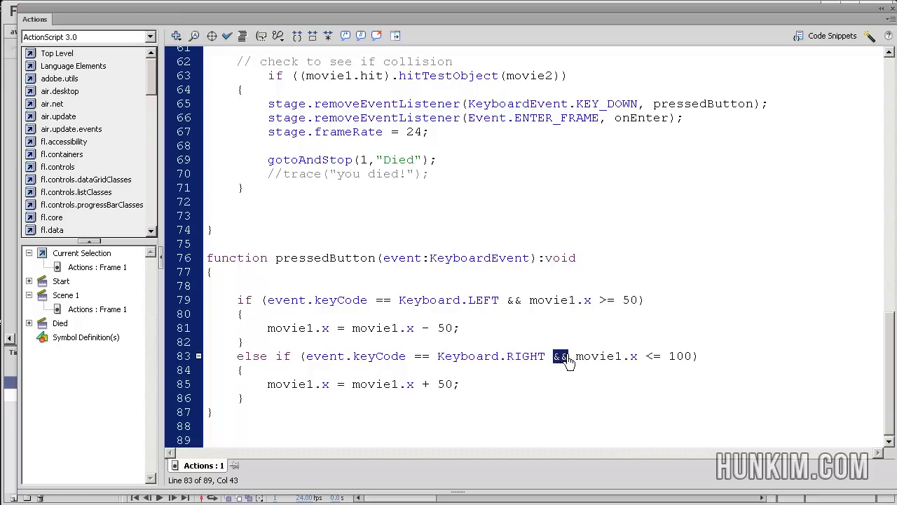
{"action": "left_click", "coordinate": [598, 356]}
{"action": "left_click_drag", "start_coordinate": [584, 356], "coordinate": [685, 356]}
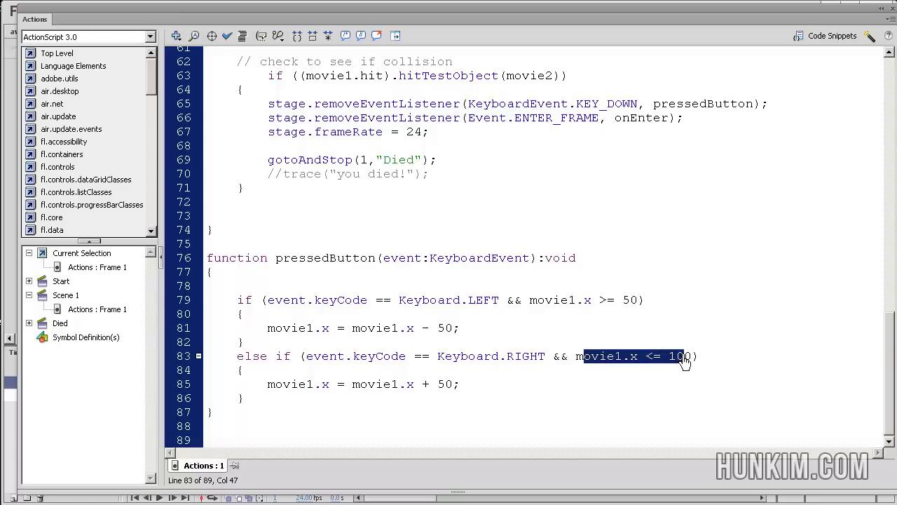
{"action": "left_click", "coordinate": [481, 390]}
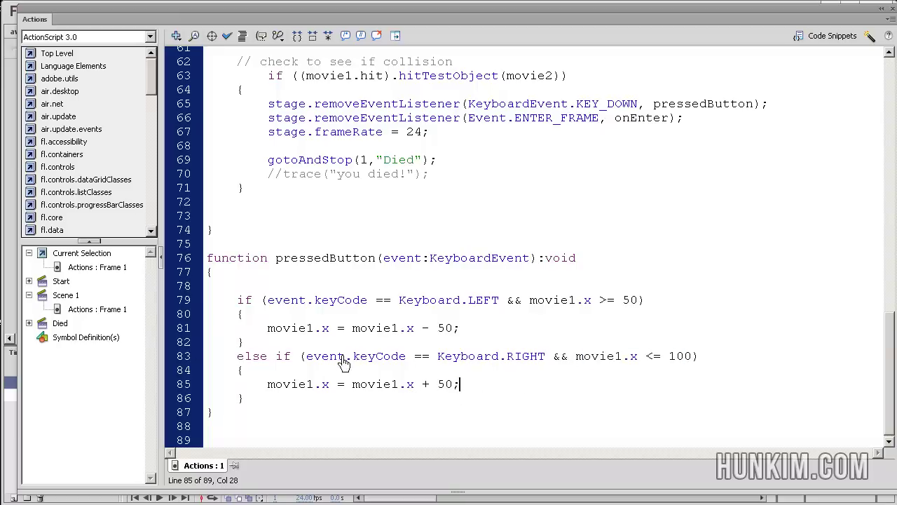
- Test the game, steer left and right to a score of 2, then return to the code editor
{"action": "key", "text": "ctrl+Return"}
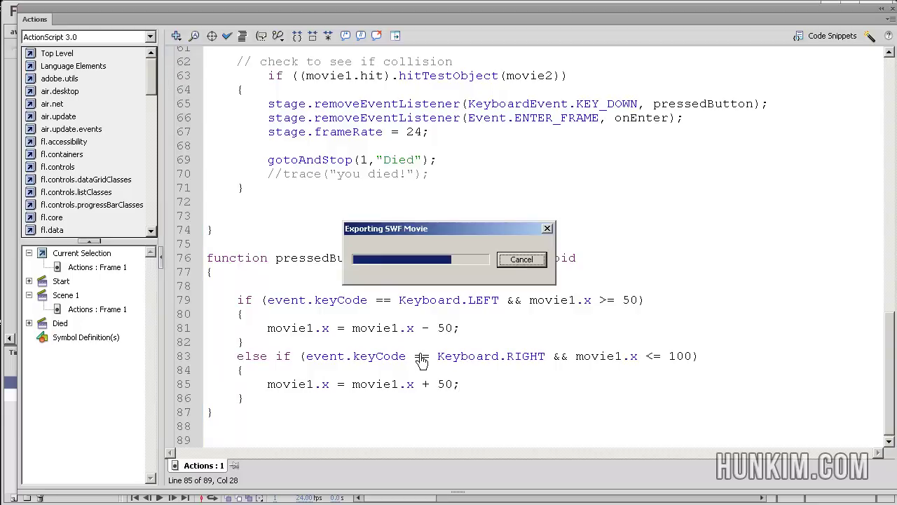
{"action": "left_click", "coordinate": [460, 347]}
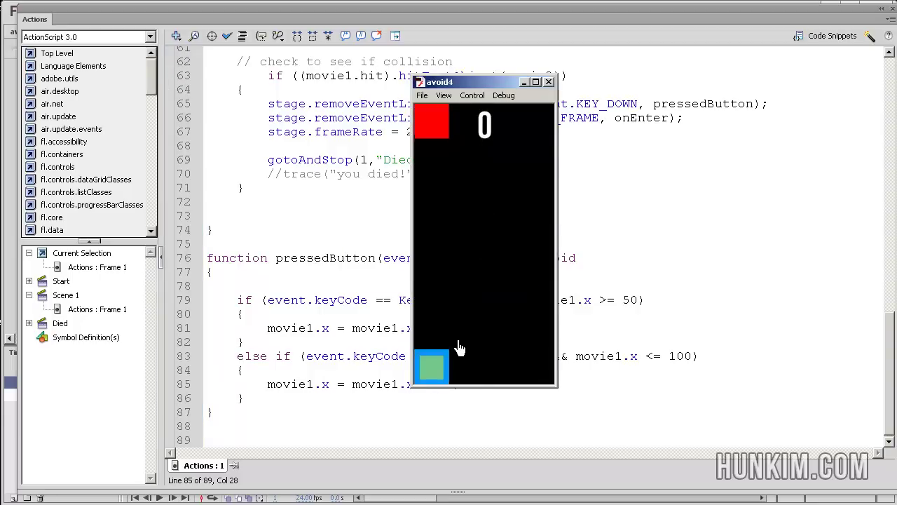
{"action": "key", "text": "Right"}
{"action": "key", "text": "Right"}
{"action": "key", "text": "Right"}
{"action": "key", "text": "Left"}
{"action": "key", "text": "Left"}
{"action": "key", "text": "Left"}
{"action": "key", "text": "Right"}
{"action": "key", "text": "Right"}
{"action": "key", "text": "Right"}
{"action": "key", "text": "Left"}
{"action": "key", "text": "Left"}
{"action": "key", "text": "Left"}
{"action": "key", "text": "Right"}
{"action": "key", "text": "Right"}
{"action": "key", "text": "Left"}
{"action": "key", "text": "Left"}
{"action": "key", "text": "Right"}
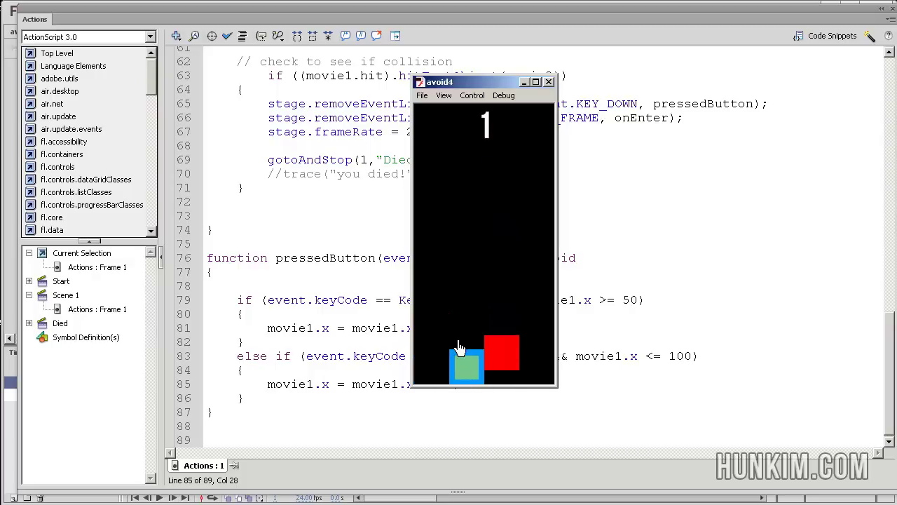
{"action": "key", "text": "Right"}
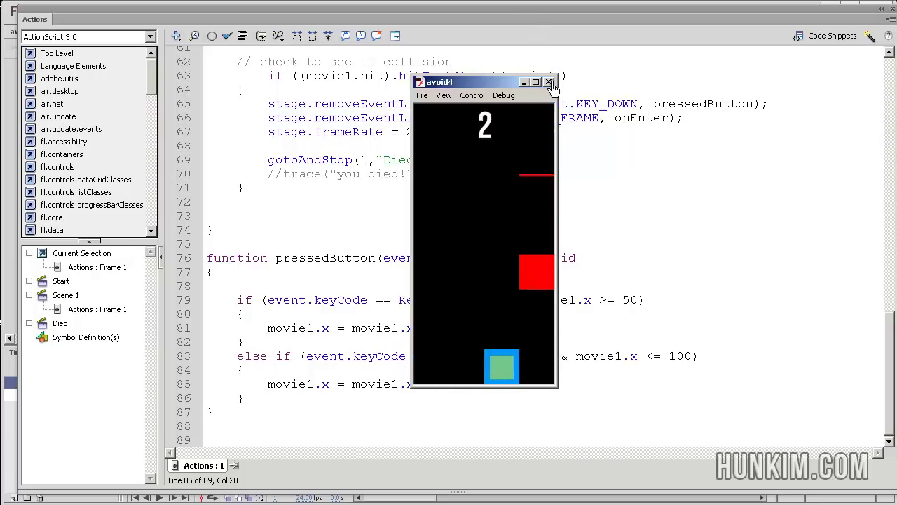
{"action": "left_click", "coordinate": [549, 82]}
{"action": "left_click", "coordinate": [418, 176]}
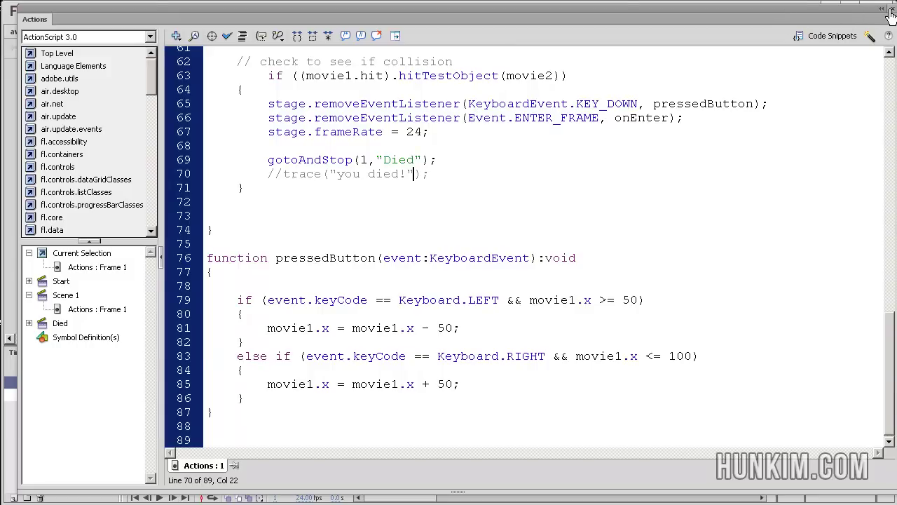
- Hide the Actions panel and bring up the Scene panel
{"action": "left_click", "coordinate": [890, 16]}
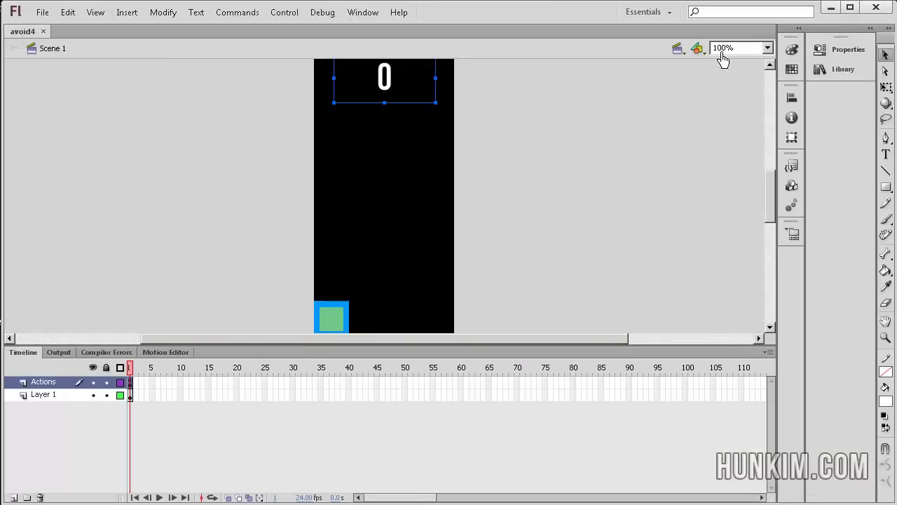
{"action": "left_click", "coordinate": [363, 12]}
{"action": "mouse_move", "coordinate": [392, 337]}
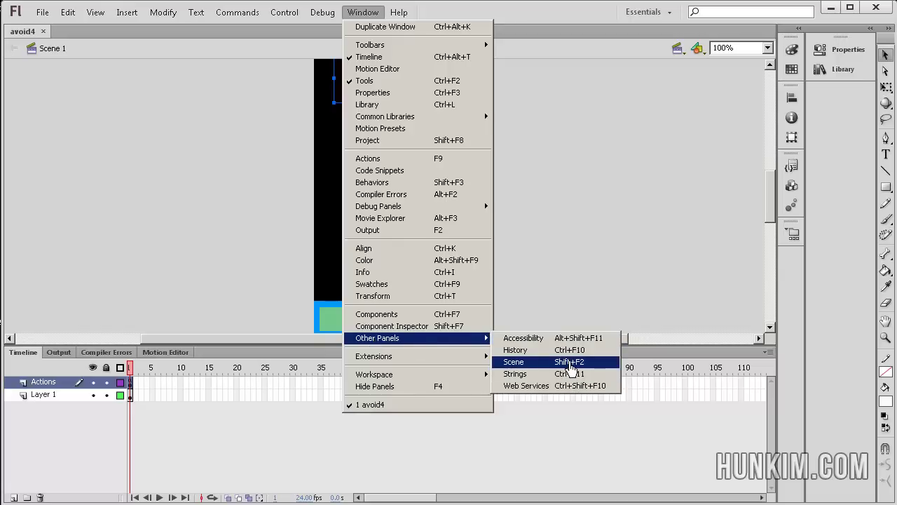
{"action": "left_click", "coordinate": [571, 364]}
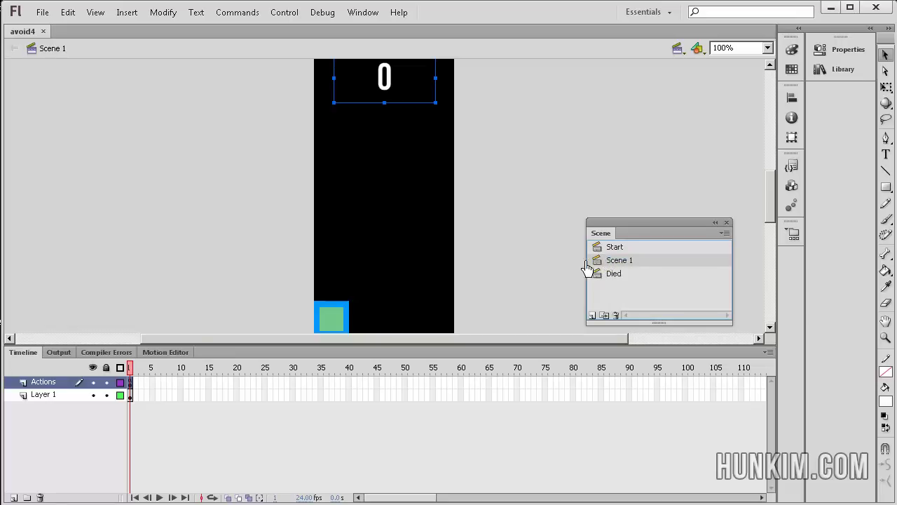
- Try renaming and reordering Scene 1, restore the order, preview Died, and settle on Start
{"action": "double_click", "coordinate": [623, 261]}
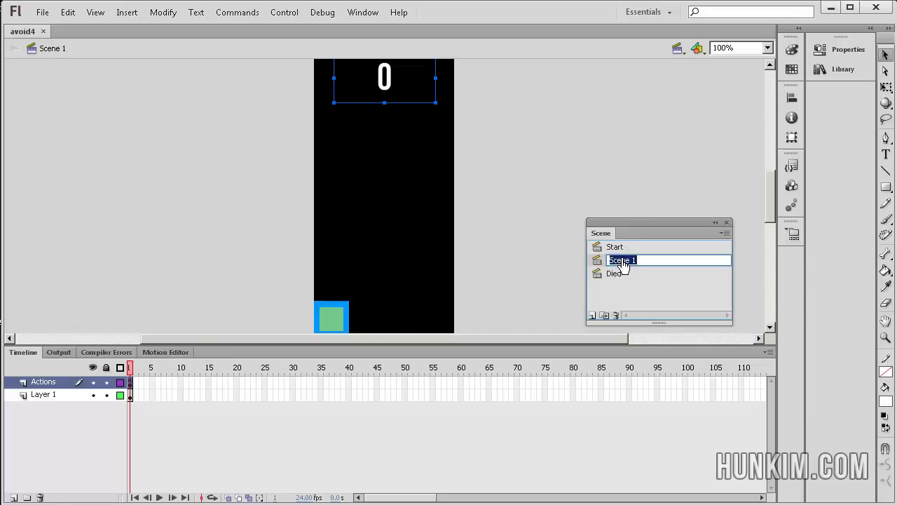
{"action": "left_click", "coordinate": [615, 246]}
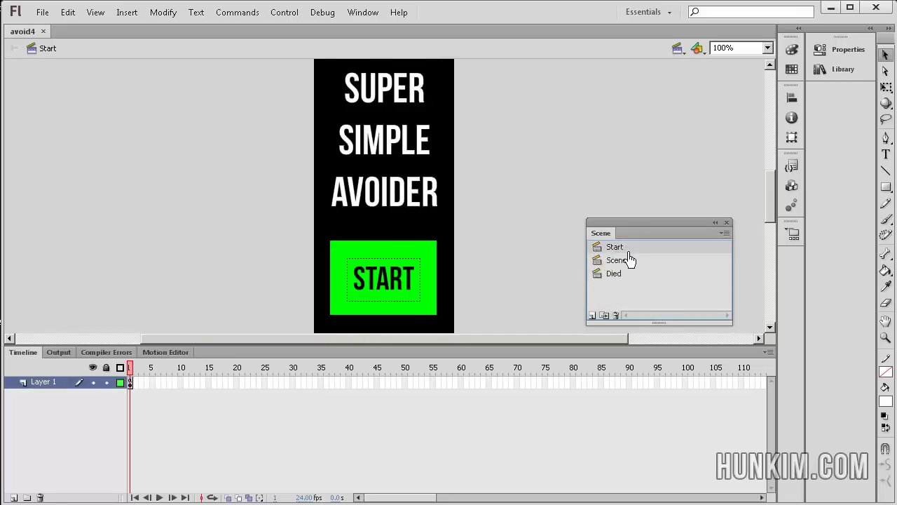
{"action": "left_click", "coordinate": [619, 260]}
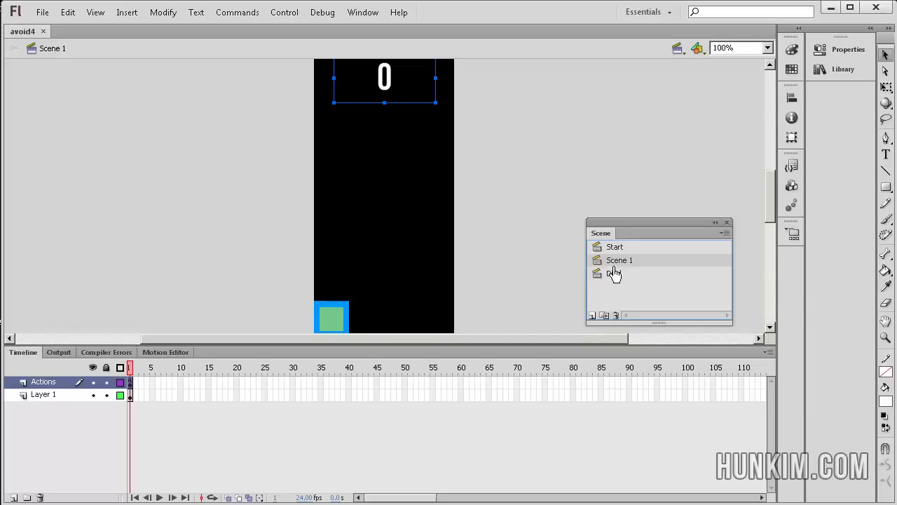
{"action": "left_click_drag", "start_coordinate": [620, 260], "coordinate": [623, 244]}
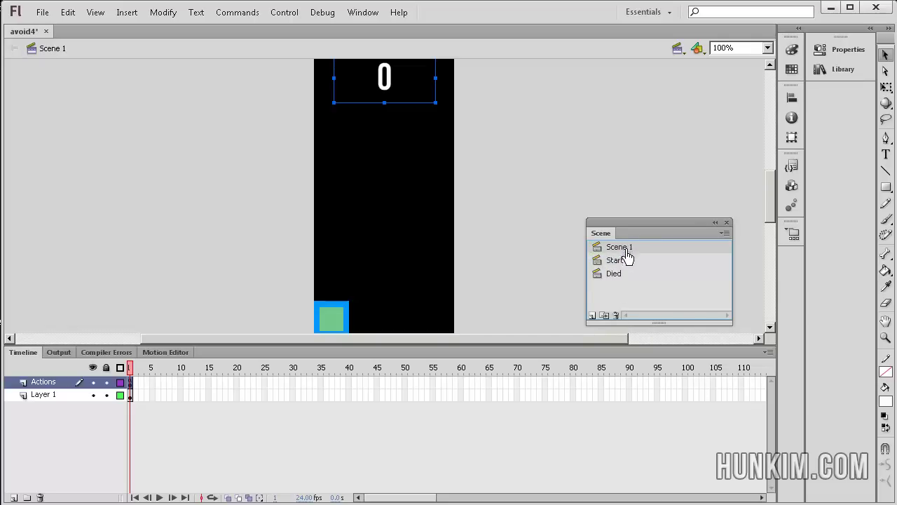
{"action": "left_click_drag", "start_coordinate": [623, 247], "coordinate": [624, 265]}
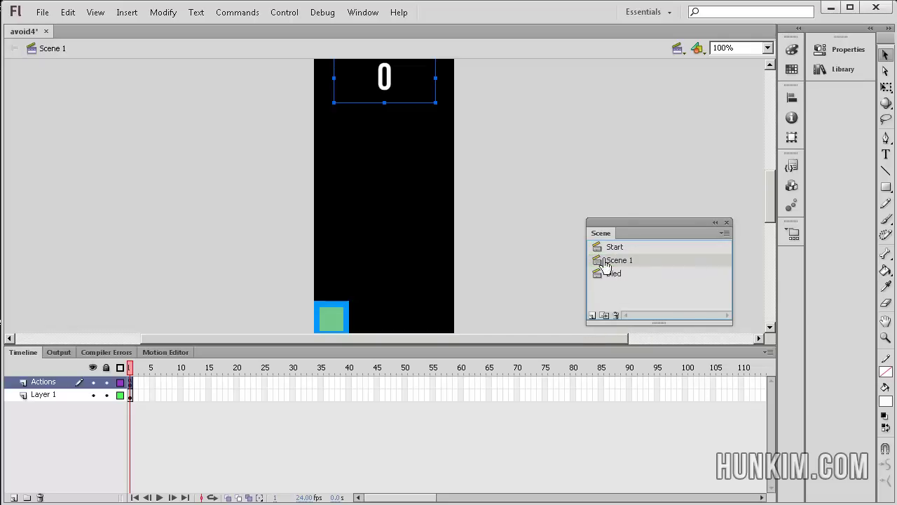
{"action": "left_click", "coordinate": [615, 247]}
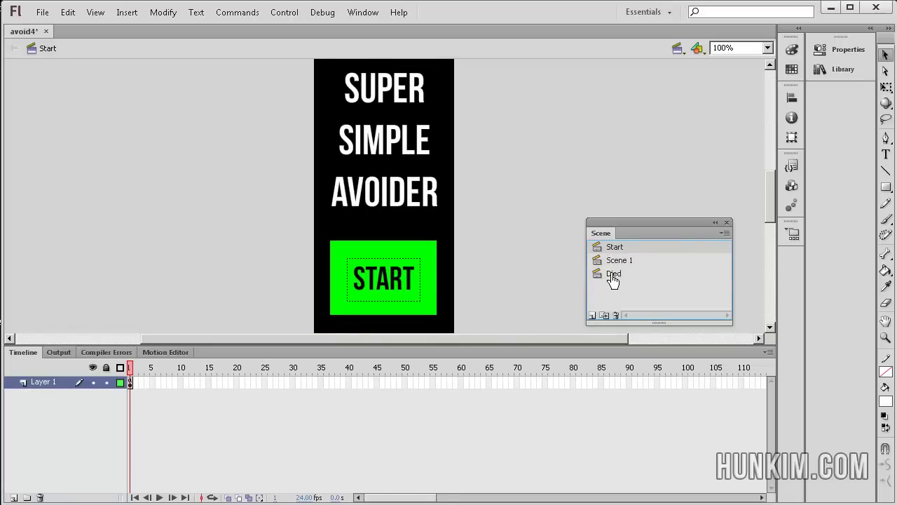
{"action": "left_click", "coordinate": [612, 274]}
{"action": "left_click", "coordinate": [626, 248]}
- Edit the SUPER SIMPLE AVOIDER title, select all its text, and drag its box wider
{"action": "left_click", "coordinate": [382, 149]}
{"action": "double_click", "coordinate": [382, 148]}
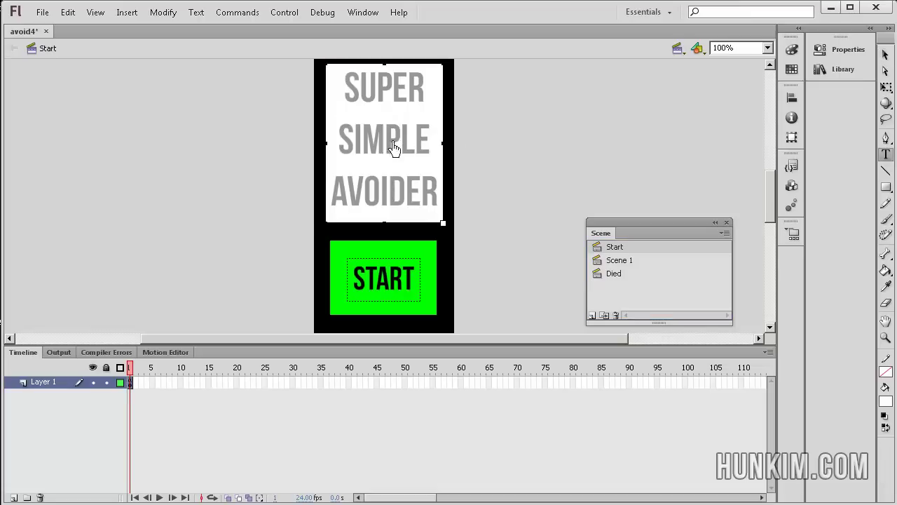
{"action": "key", "text": "ctrl+a"}
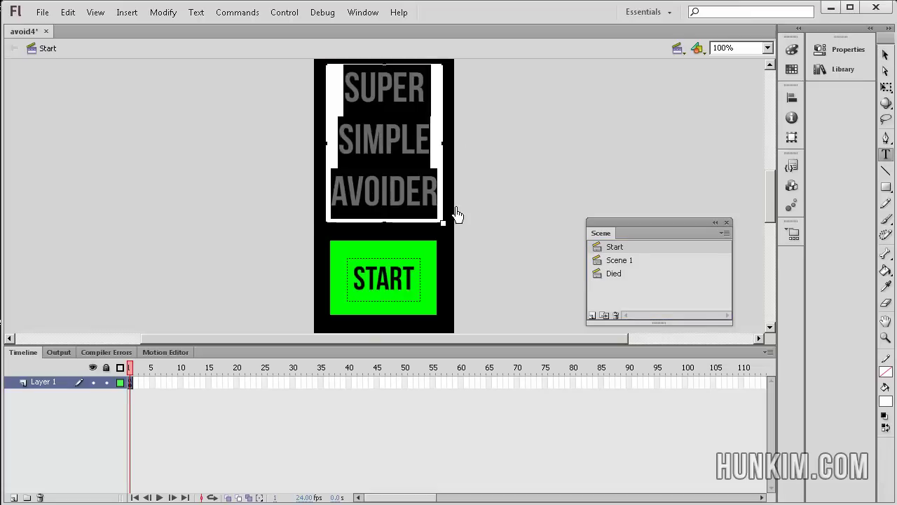
{"action": "left_click", "coordinate": [848, 49]}
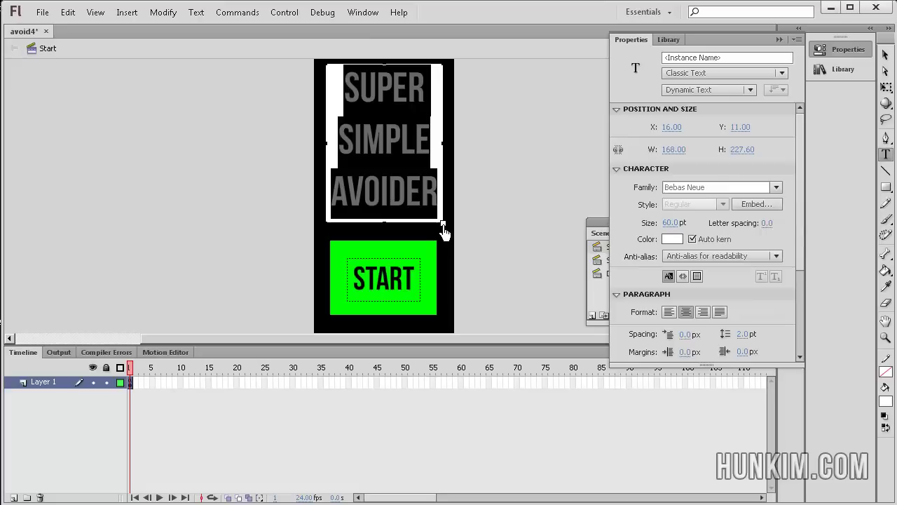
{"action": "left_click_drag", "start_coordinate": [443, 229], "coordinate": [448, 222]}
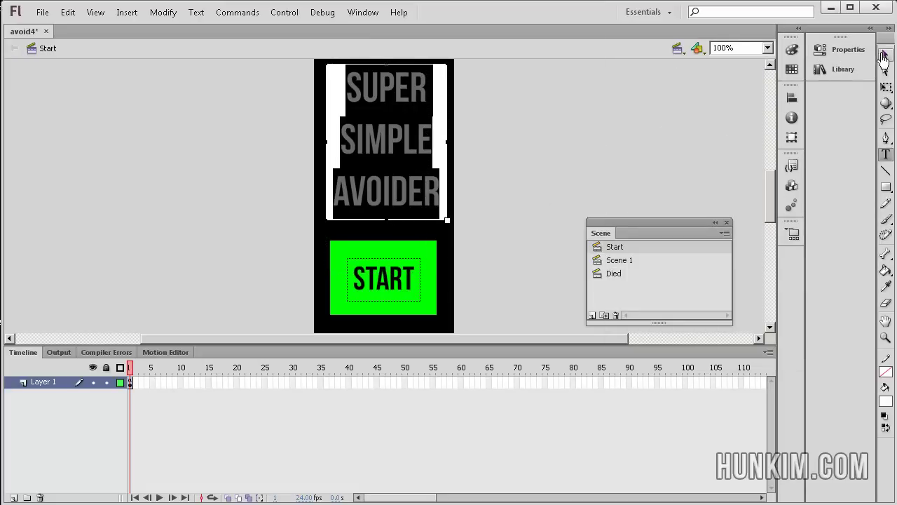
{"action": "left_click", "coordinate": [884, 57]}
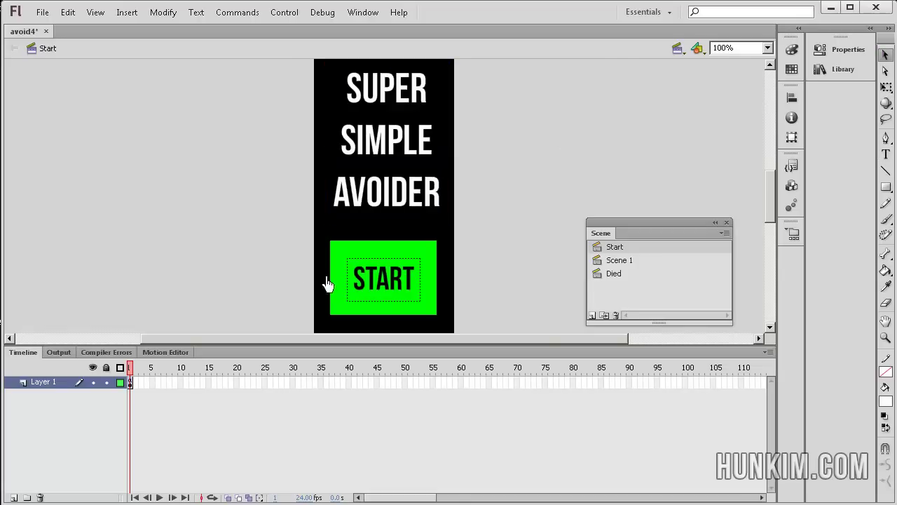
{"action": "left_click", "coordinate": [379, 280]}
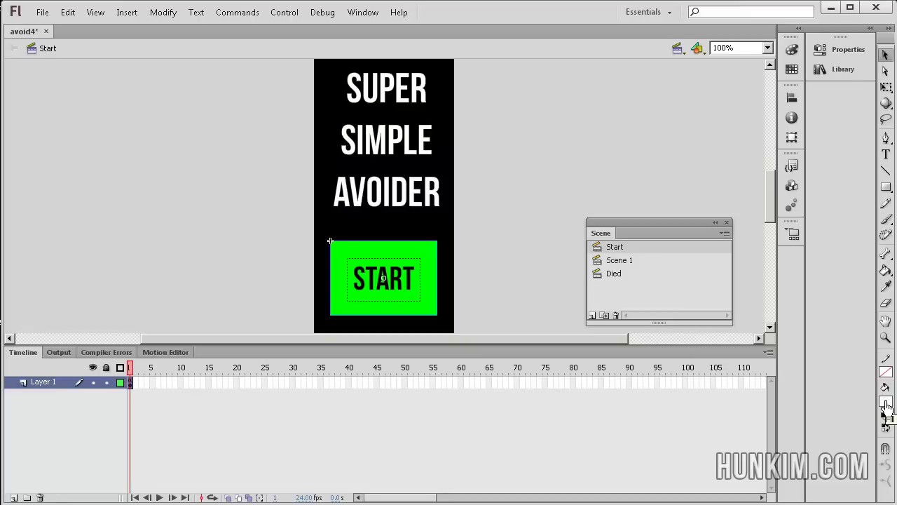
{"action": "left_click", "coordinate": [887, 189]}
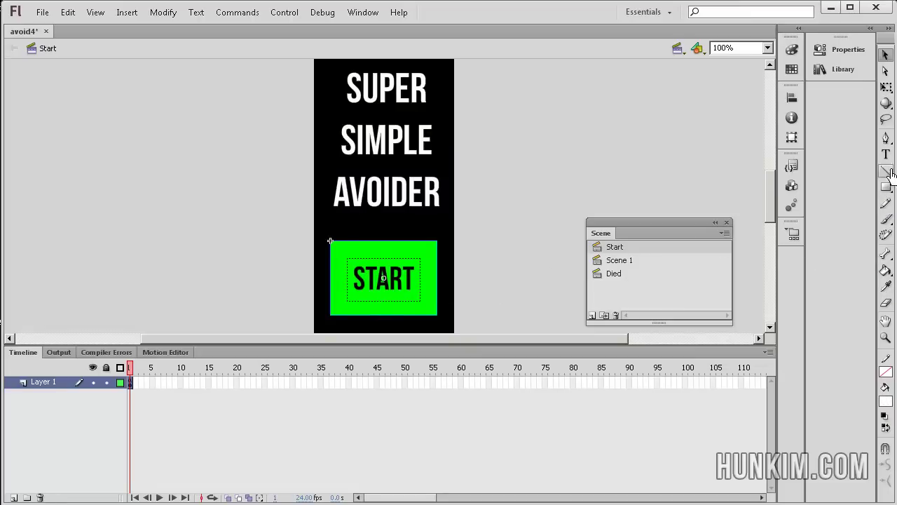
{"action": "left_click", "coordinate": [293, 280]}
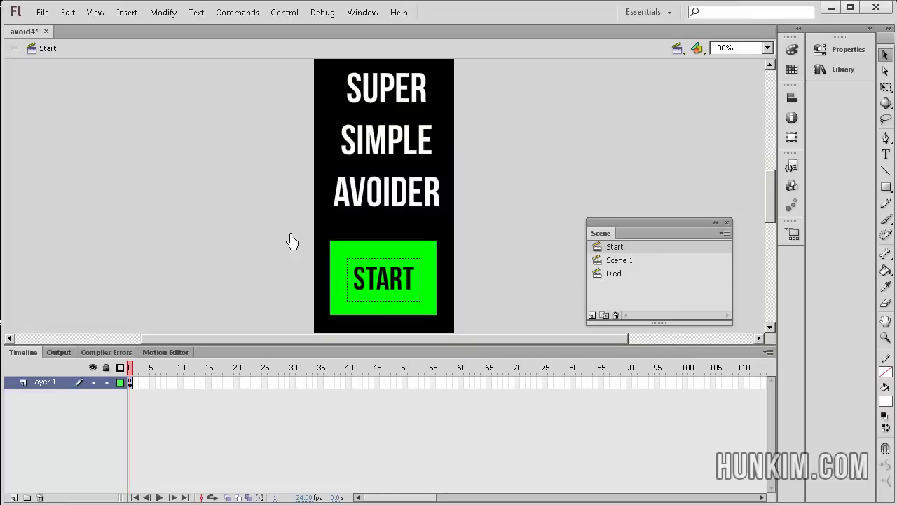
{"action": "left_click_drag", "start_coordinate": [293, 237], "coordinate": [506, 331]}
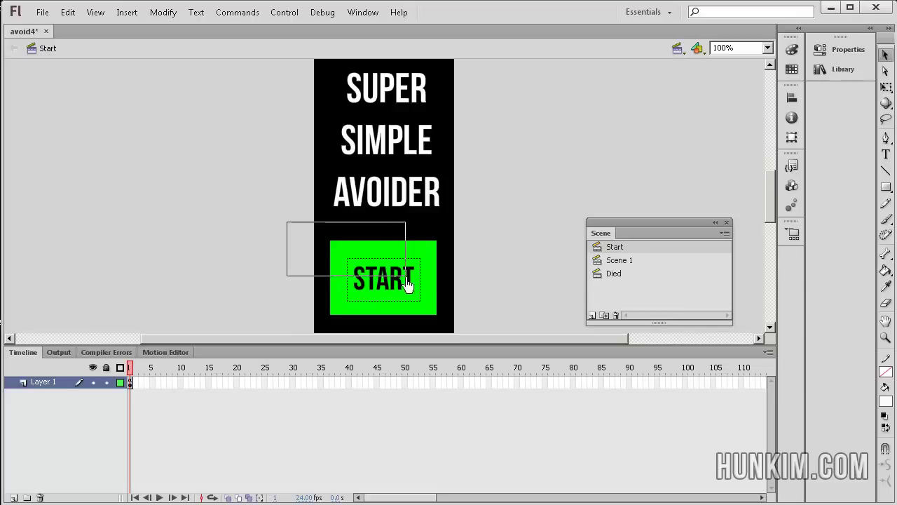
{"action": "right_click", "coordinate": [423, 319]}
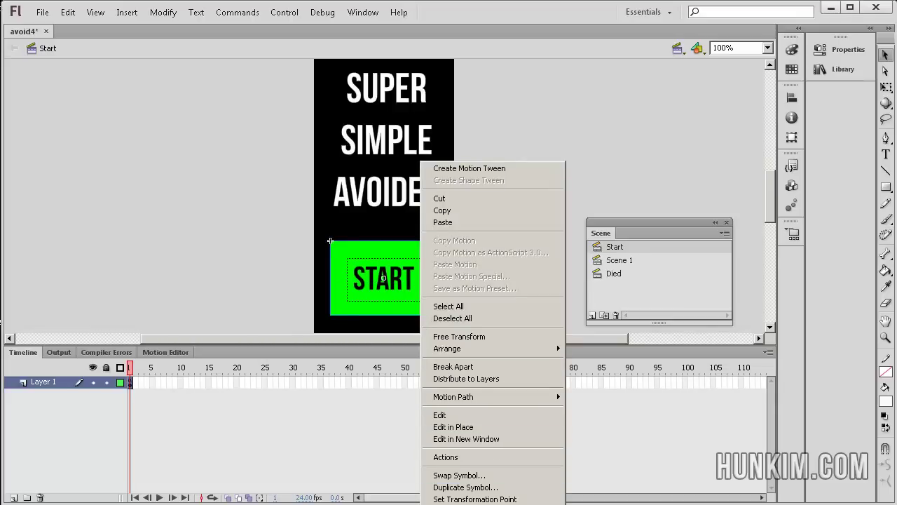
{"action": "key", "text": "F8"}
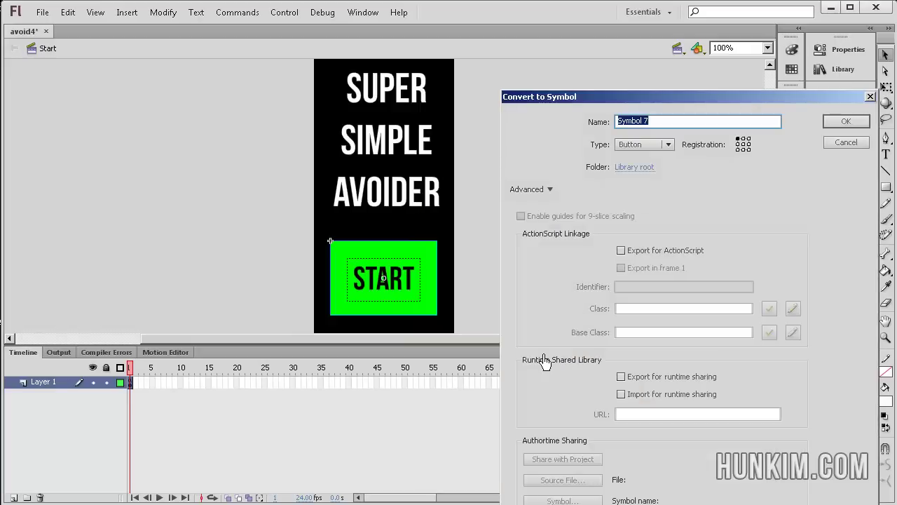
{"action": "left_click", "coordinate": [846, 143]}
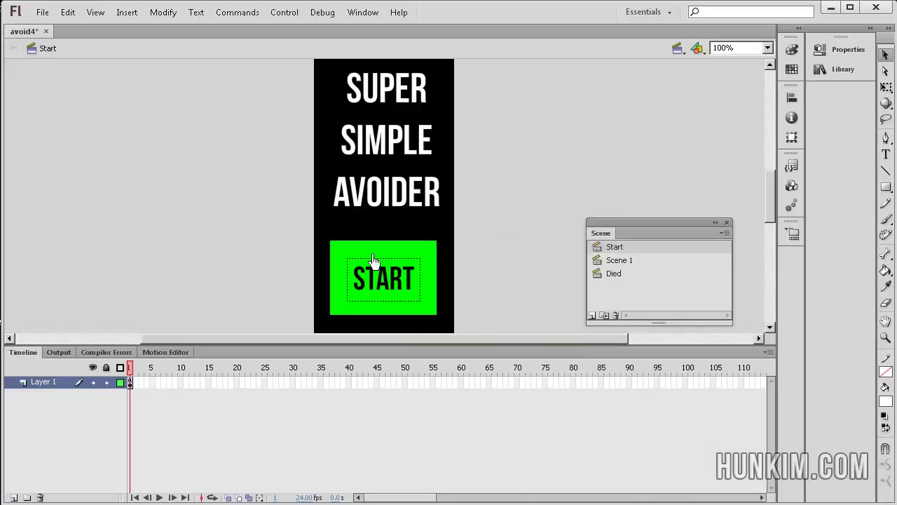
{"action": "double_click", "coordinate": [370, 258]}
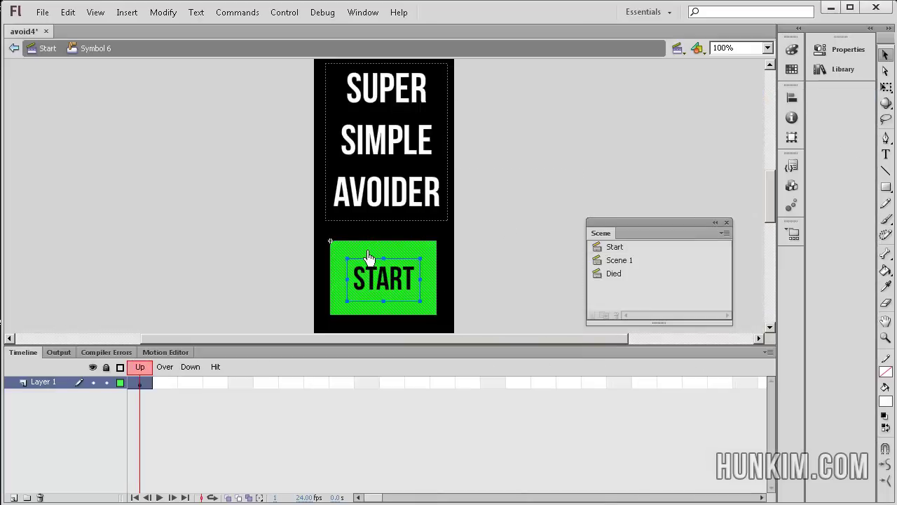
{"action": "left_click_drag", "start_coordinate": [181, 382], "coordinate": [196, 384]}
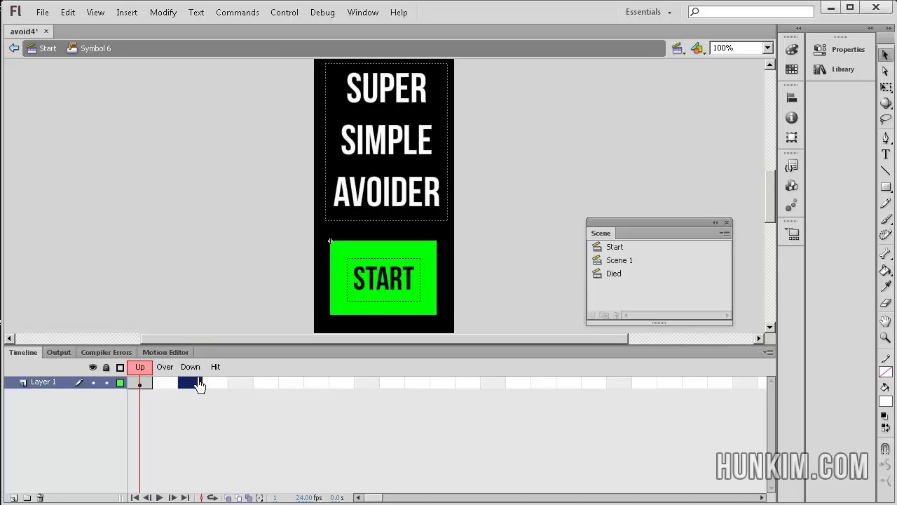
{"action": "left_click", "coordinate": [168, 383]}
{"action": "left_click", "coordinate": [141, 385]}
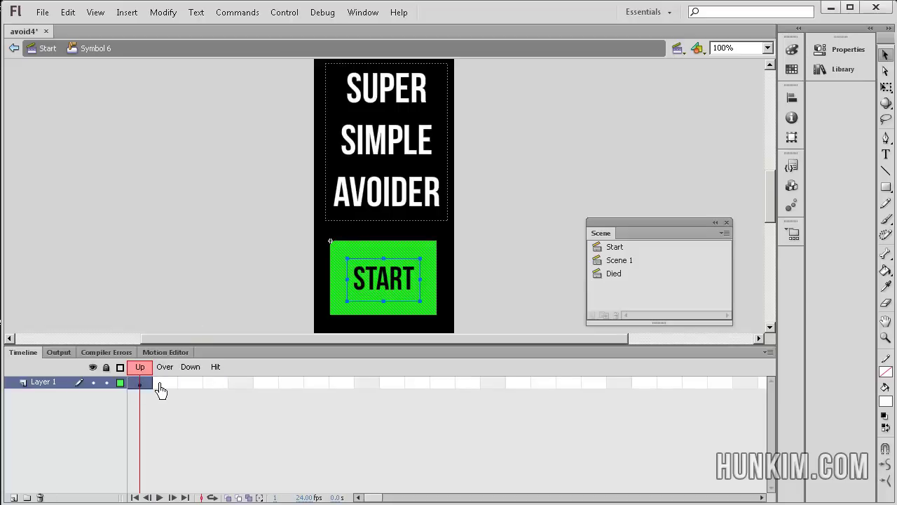
{"action": "left_click", "coordinate": [161, 386], "text": "shift"}
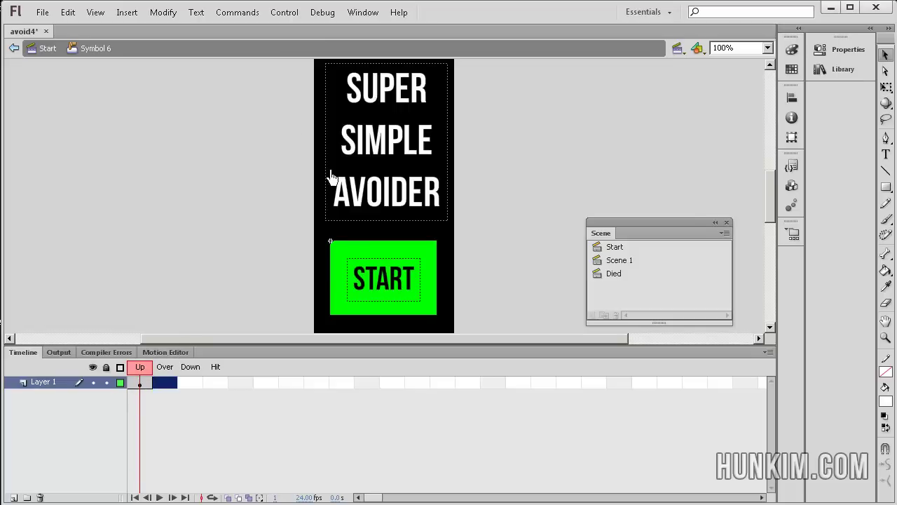
{"action": "left_click", "coordinate": [46, 49]}
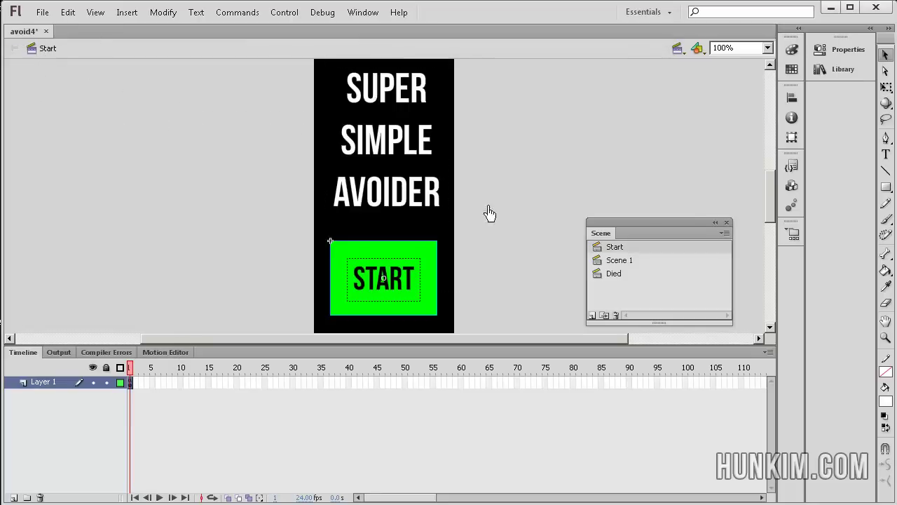
{"action": "left_click", "coordinate": [266, 286]}
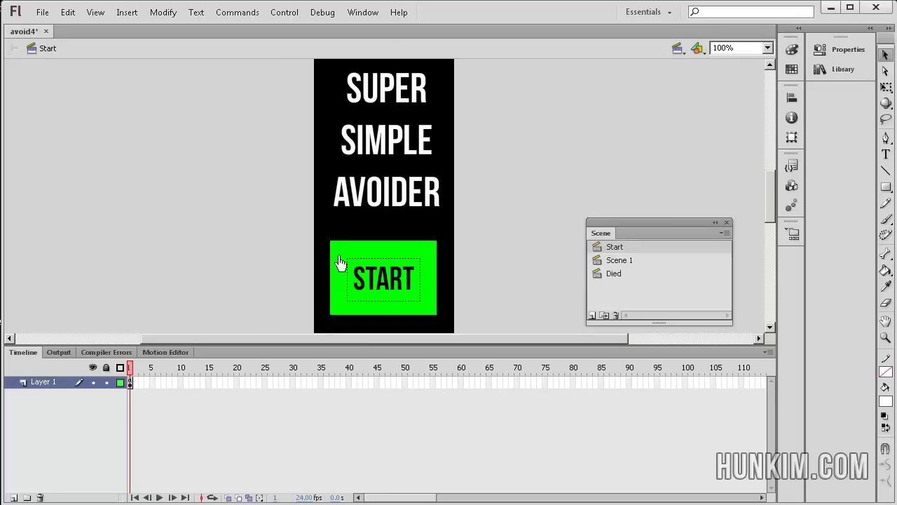
{"action": "left_click", "coordinate": [368, 259]}
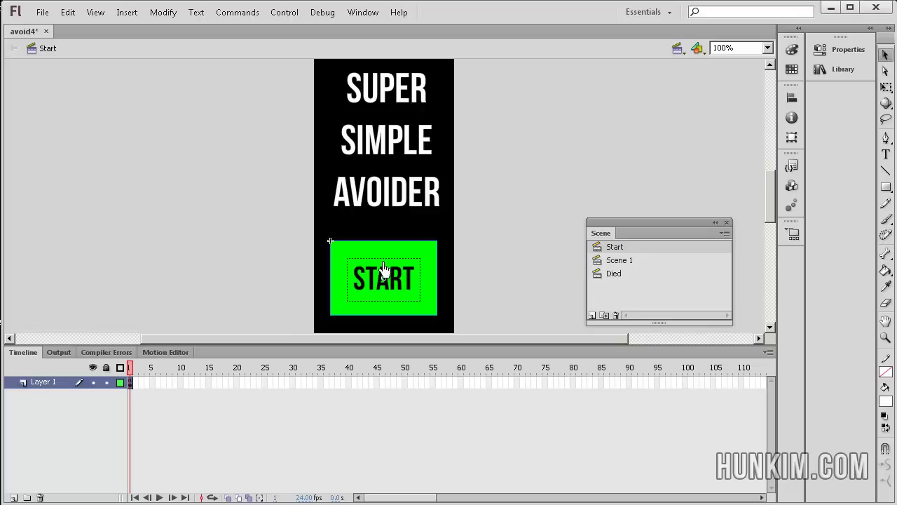
{"action": "left_click", "coordinate": [848, 49]}
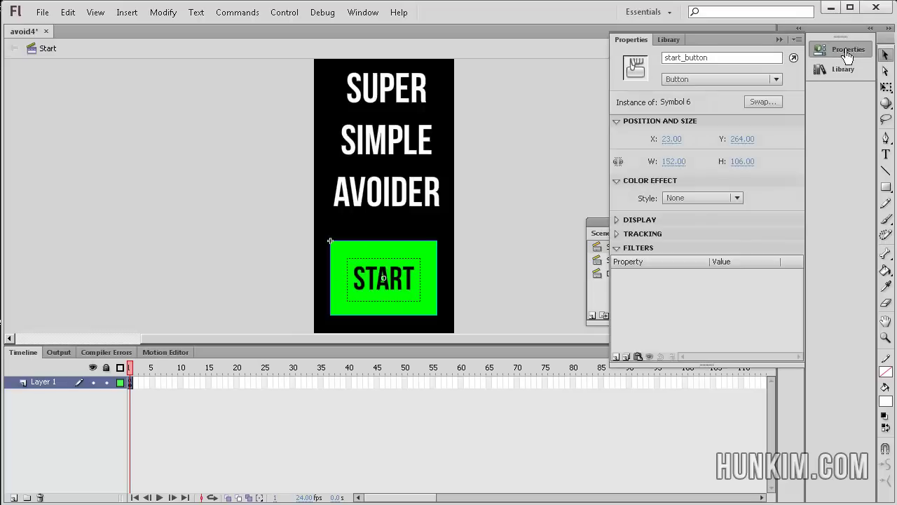
{"action": "double_click", "coordinate": [735, 57]}
{"action": "left_click", "coordinate": [228, 203]}
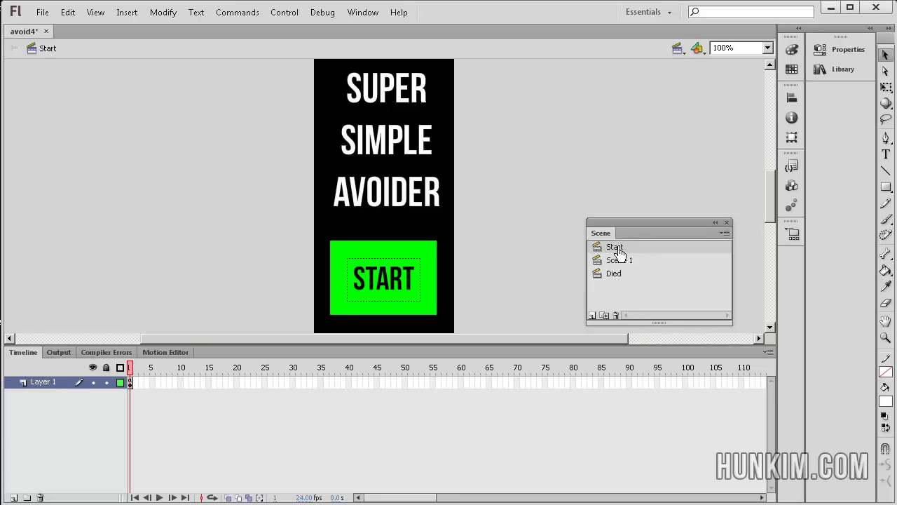
{"action": "left_click", "coordinate": [132, 383]}
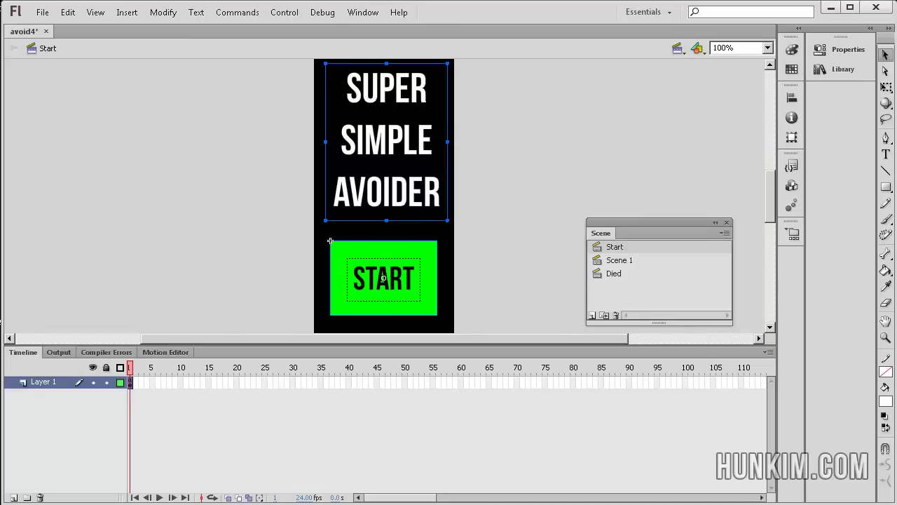
- Open the Start frame's ActionScript and point out the stop(); statement
{"action": "left_click", "coordinate": [363, 12]}
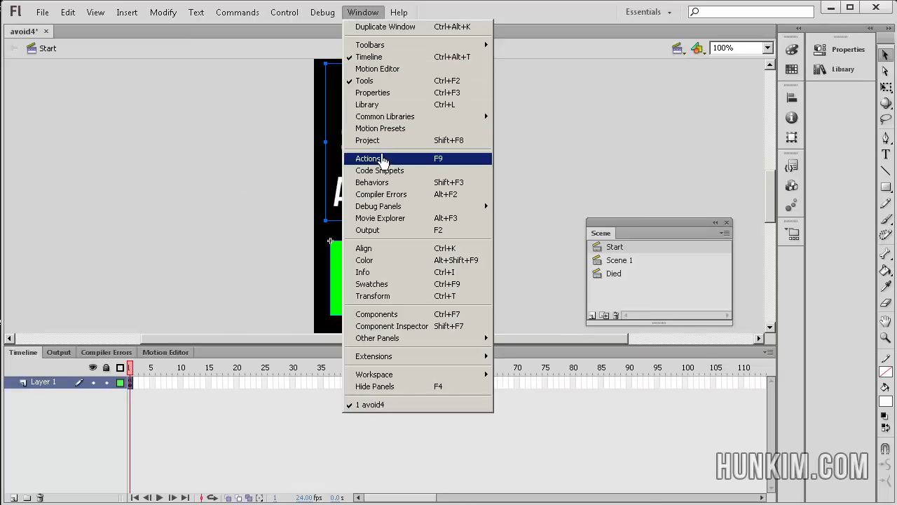
{"action": "left_click", "coordinate": [367, 158]}
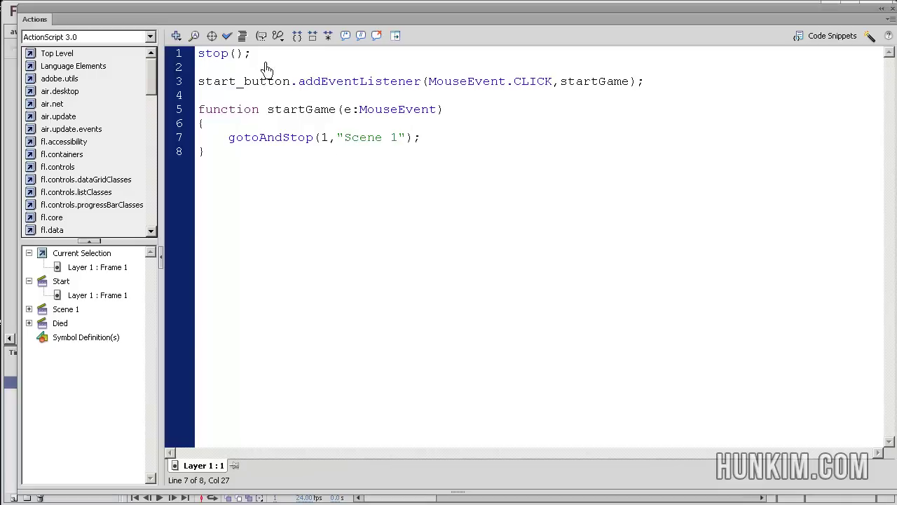
{"action": "left_click_drag", "start_coordinate": [267, 55], "coordinate": [198, 53]}
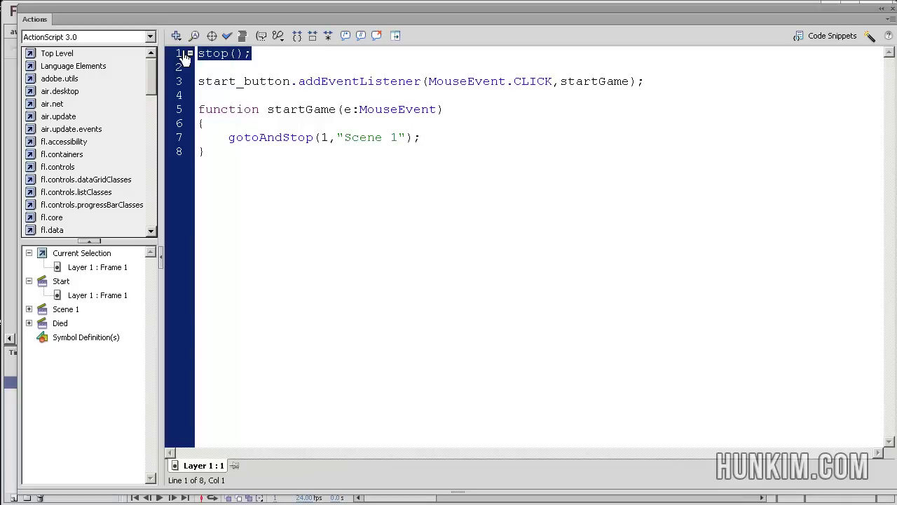
{"action": "left_click", "coordinate": [253, 55]}
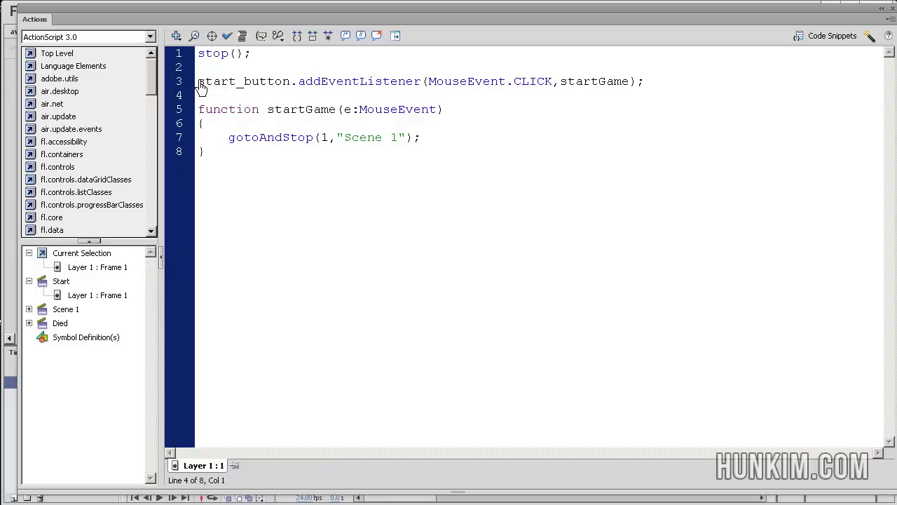
- Highlight start_button, MouseEvent.CLICK and the startGame handler in the click listener
{"action": "mouse_move", "coordinate": [199, 81]}
{"action": "left_mouse_down"}
{"action": "mouse_move", "coordinate": [292, 84]}
{"action": "mouse_move", "coordinate": [214, 83]}
{"action": "left_mouse_up"}
{"action": "left_click", "coordinate": [292, 82]}
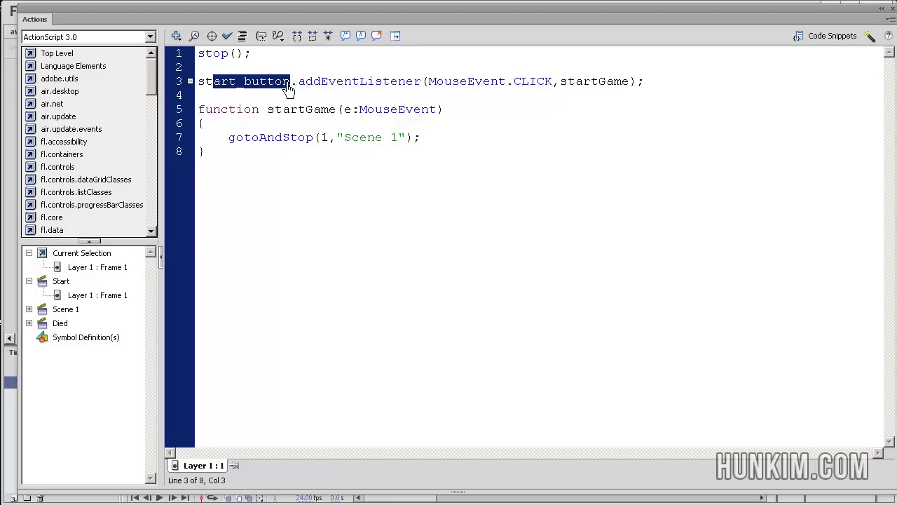
{"action": "left_click_drag", "start_coordinate": [292, 83], "coordinate": [196, 83]}
{"action": "left_click_drag", "start_coordinate": [428, 83], "coordinate": [536, 83]}
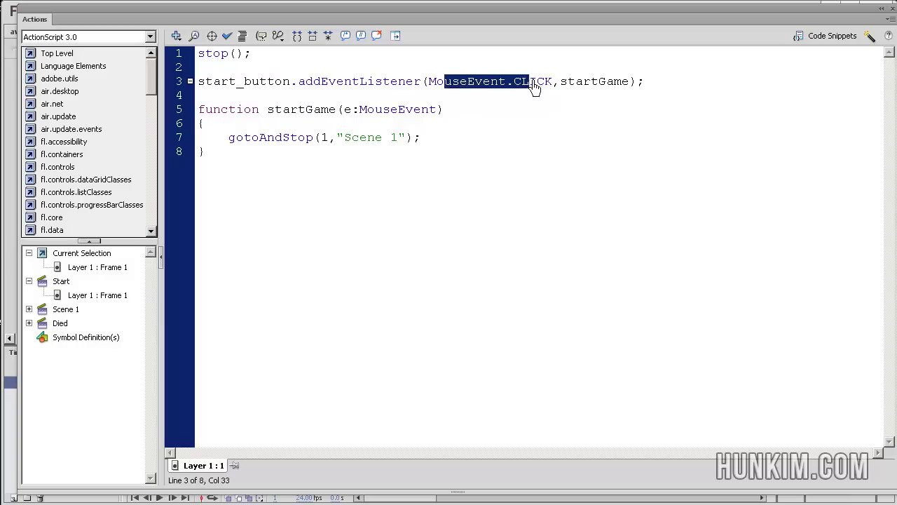
{"action": "double_click", "coordinate": [580, 83]}
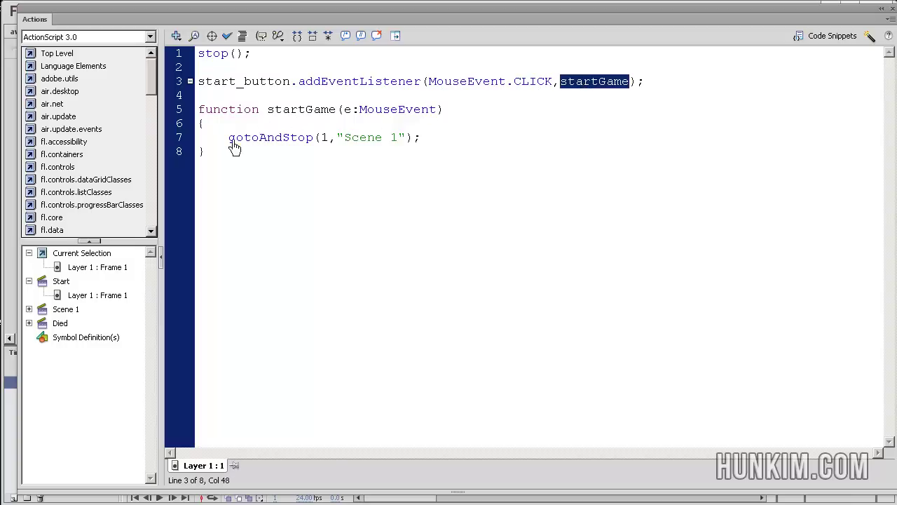
- Highlight the gotoAndStop(1, 'Scene 1') call inside startGame
{"action": "left_click_drag", "start_coordinate": [229, 140], "coordinate": [299, 140]}
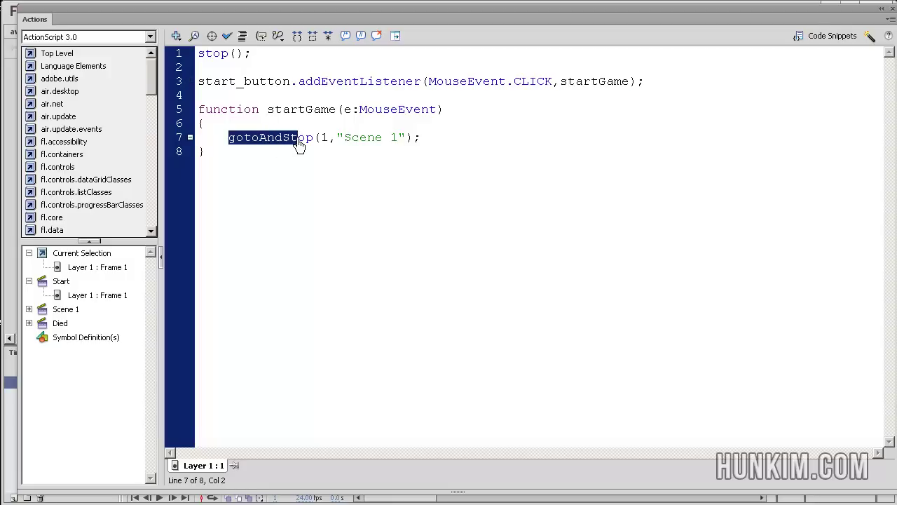
{"action": "left_click_drag", "start_coordinate": [300, 143], "coordinate": [396, 140]}
{"action": "left_click", "coordinate": [405, 140]}
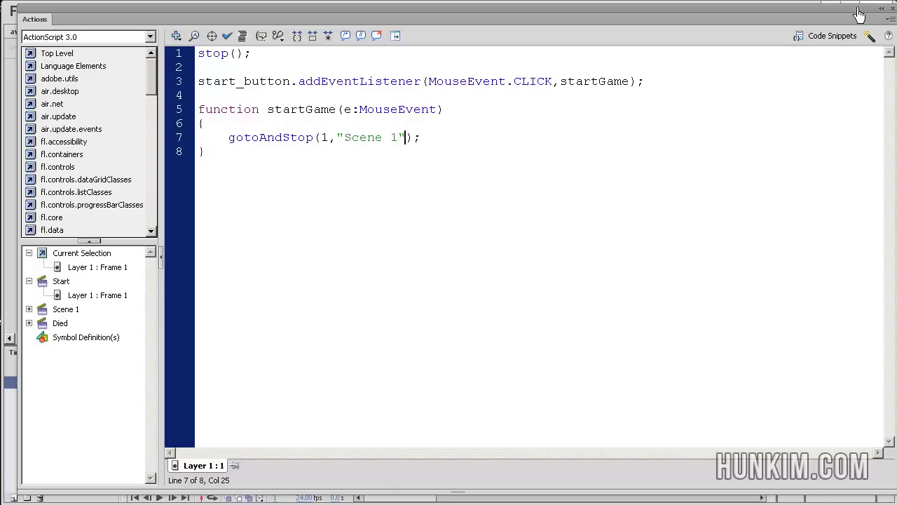
- Close the code editor, switch to Scene 1, and open its frame ActionScript
{"action": "left_click", "coordinate": [890, 10]}
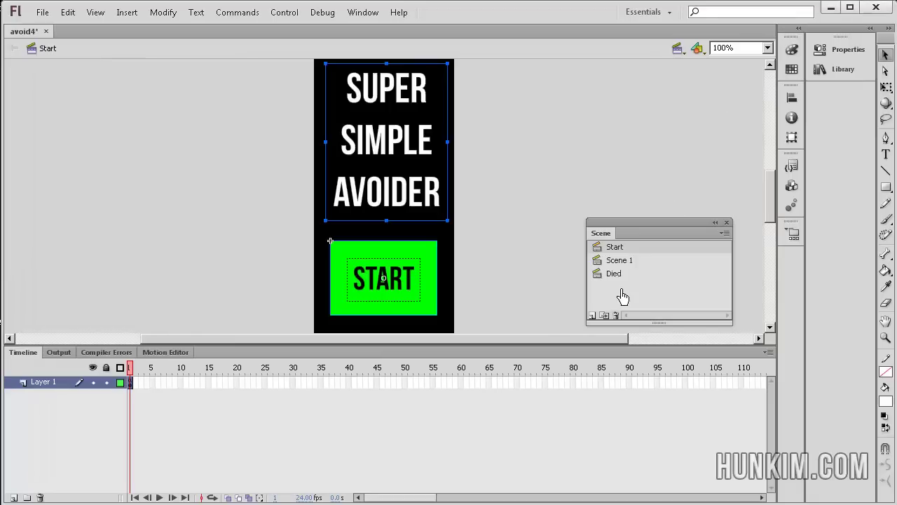
{"action": "left_click", "coordinate": [619, 260]}
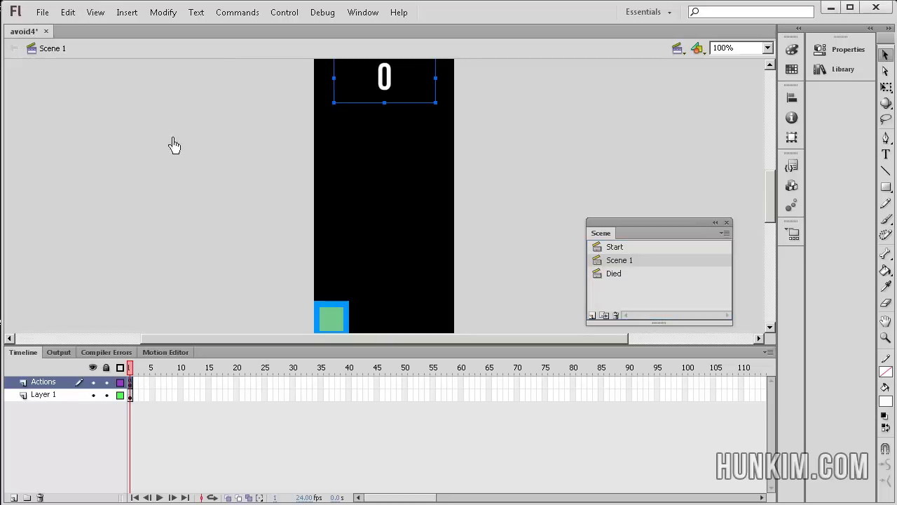
{"action": "left_click", "coordinate": [363, 12]}
{"action": "left_click", "coordinate": [371, 155]}
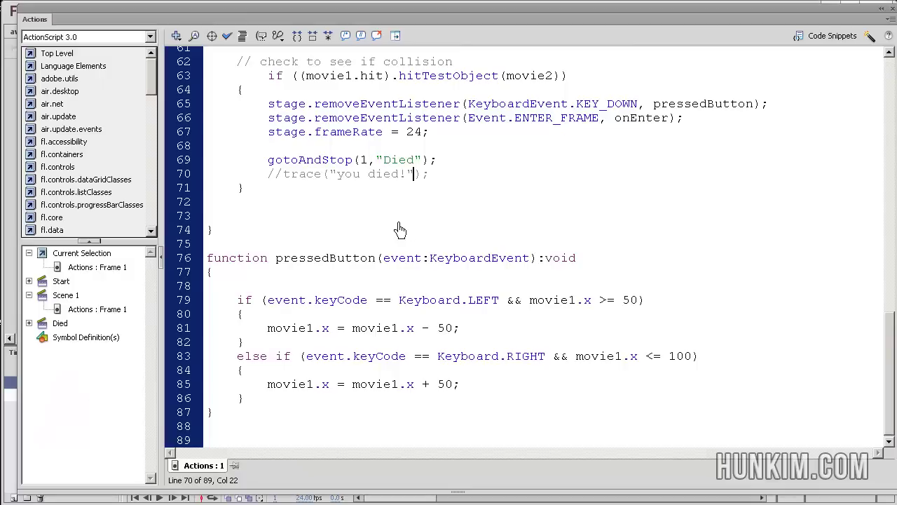
- Find 'Died' in the code and highlight the frameRate = 24 reset and (1,"Died") arguments
{"action": "key", "text": "ctrl+f"}
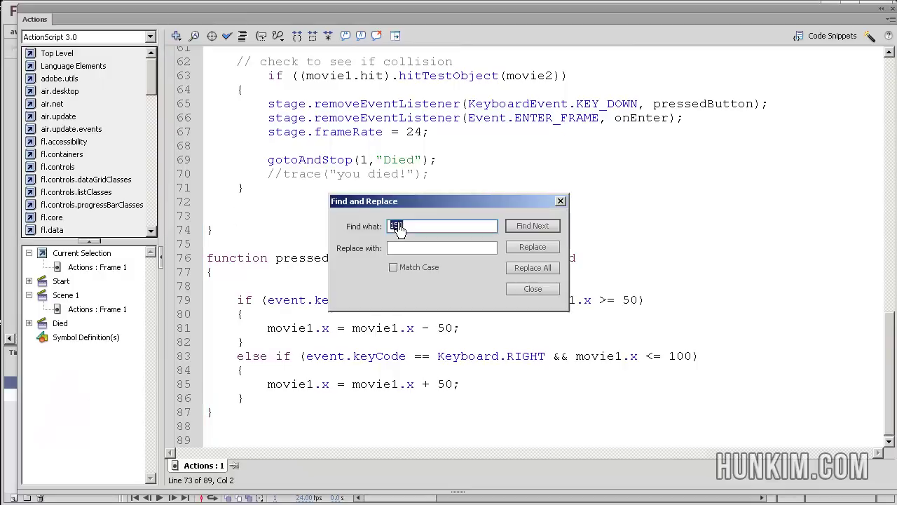
{"action": "type", "text": "Died"}
{"action": "key", "text": "Return"}
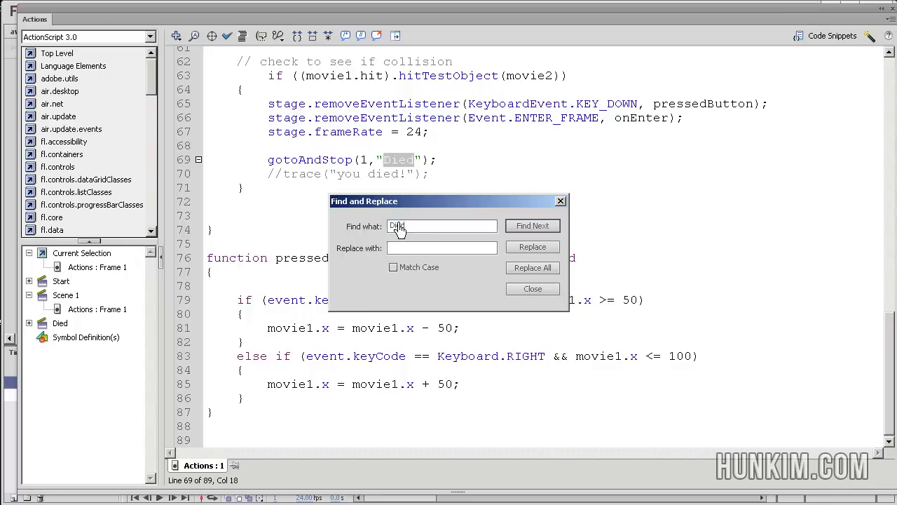
{"action": "key", "text": "Escape"}
{"action": "left_click", "coordinate": [305, 151]}
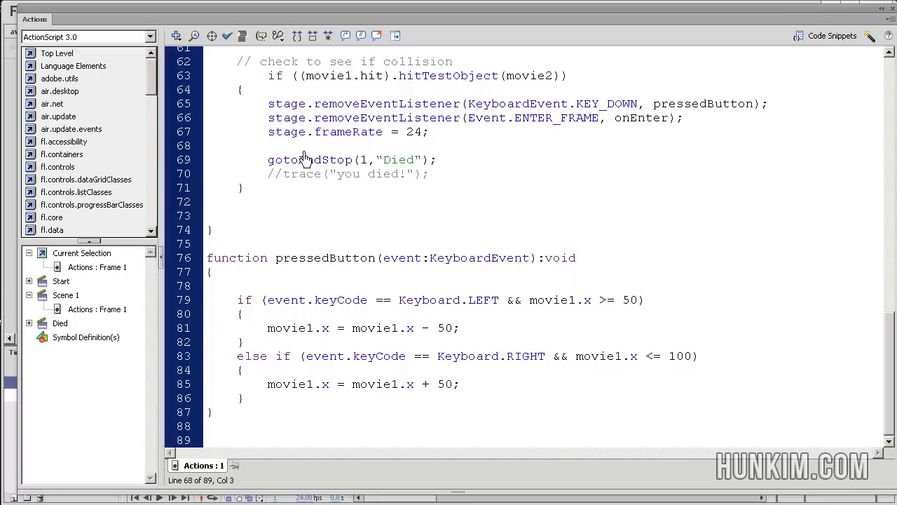
{"action": "key", "text": "Up"}
{"action": "key", "text": "Up"}
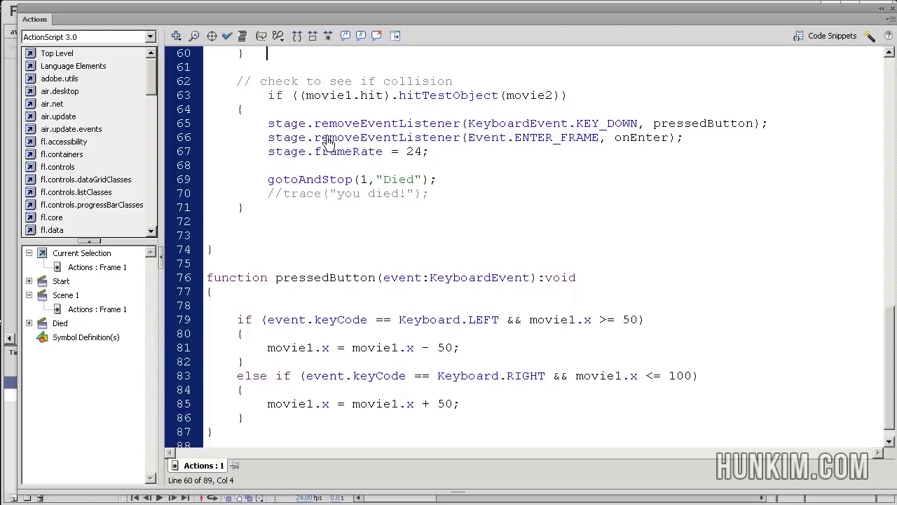
{"action": "left_click_drag", "start_coordinate": [269, 156], "coordinate": [429, 156]}
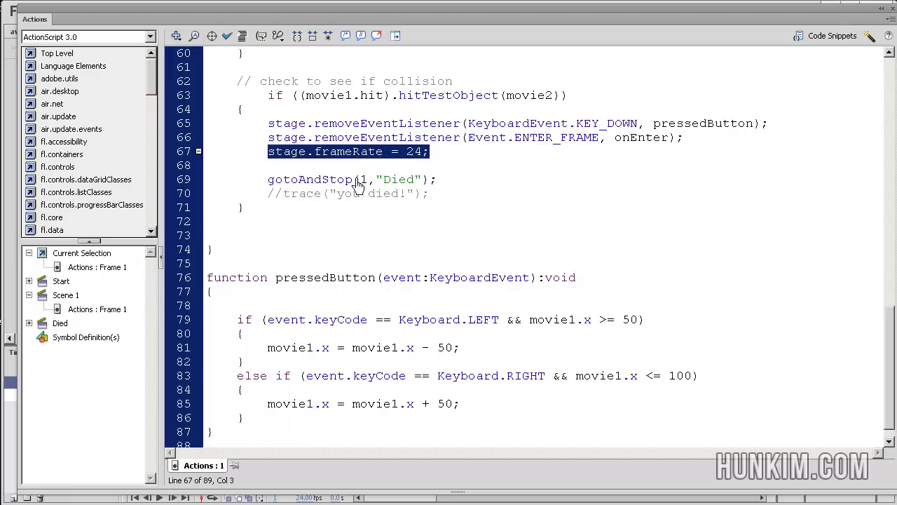
{"action": "left_click_drag", "start_coordinate": [355, 180], "coordinate": [429, 180]}
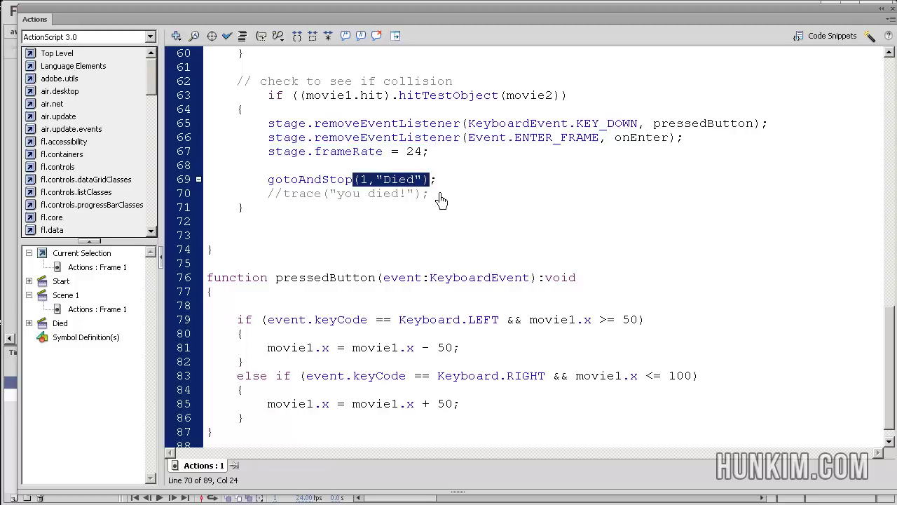
{"action": "left_click", "coordinate": [440, 196]}
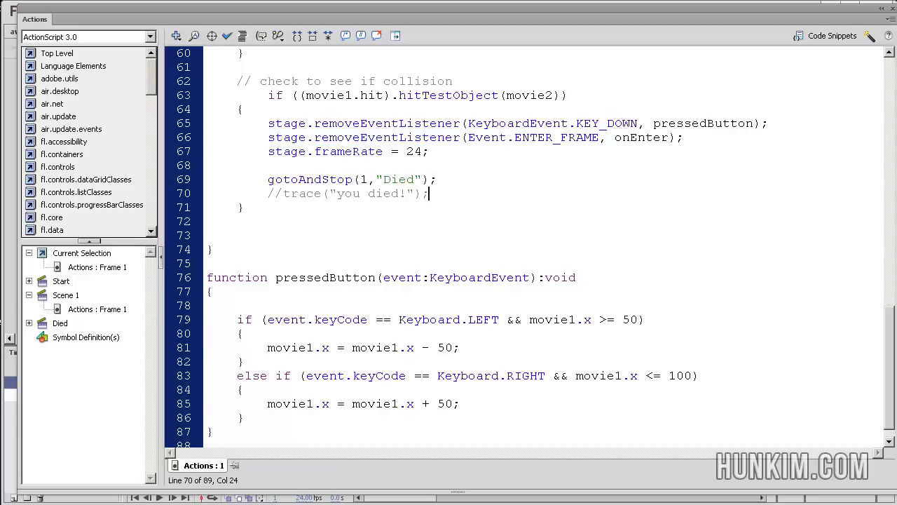
- Open the Died scene, check the TRY AGAIN button is named btn_try_again, then select frame 1
{"action": "left_click", "coordinate": [890, 8]}
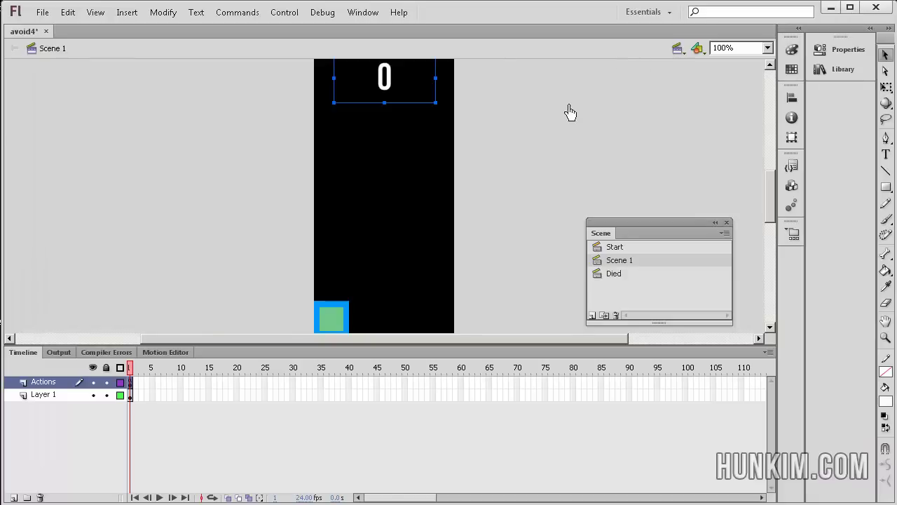
{"action": "left_click", "coordinate": [613, 274]}
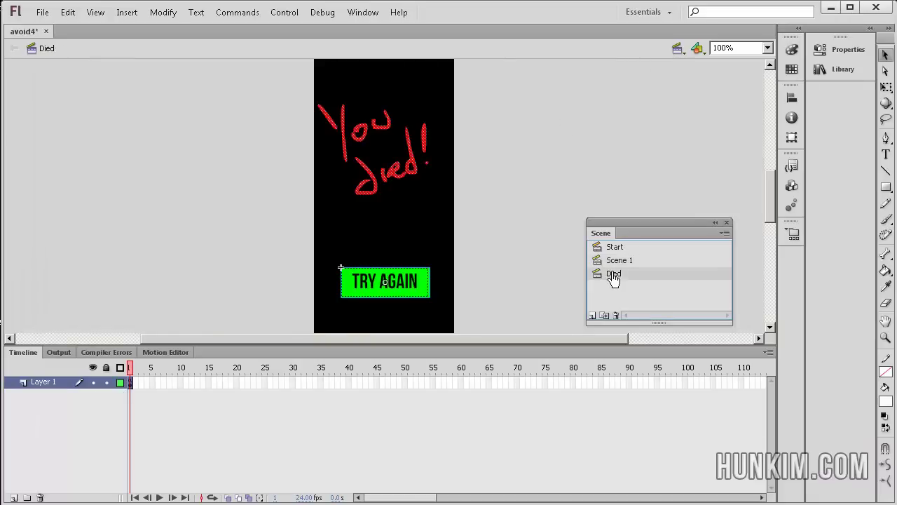
{"action": "left_click", "coordinate": [358, 289]}
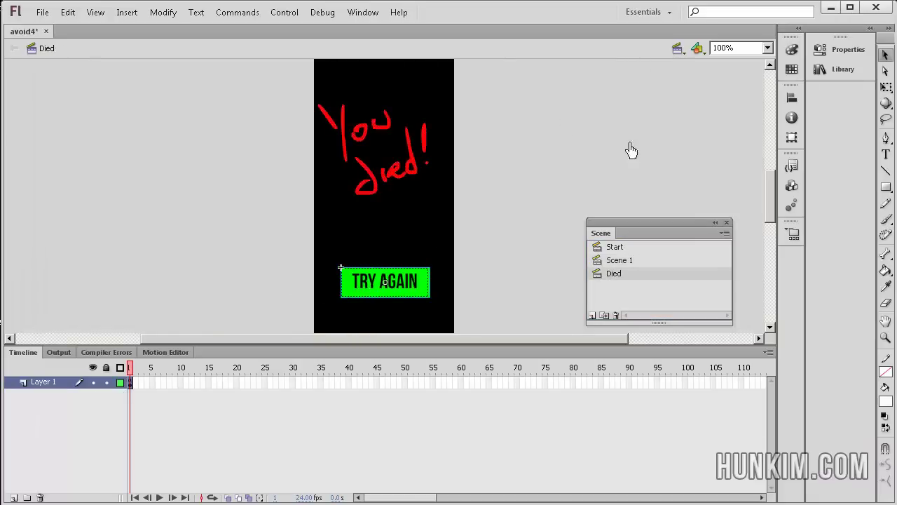
{"action": "left_click", "coordinate": [848, 49]}
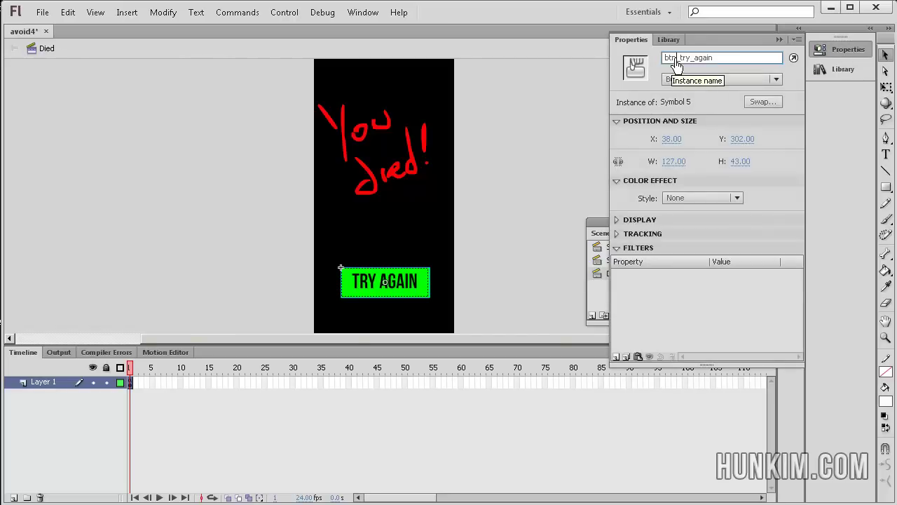
{"action": "left_click_drag", "start_coordinate": [677, 57], "coordinate": [663, 57]}
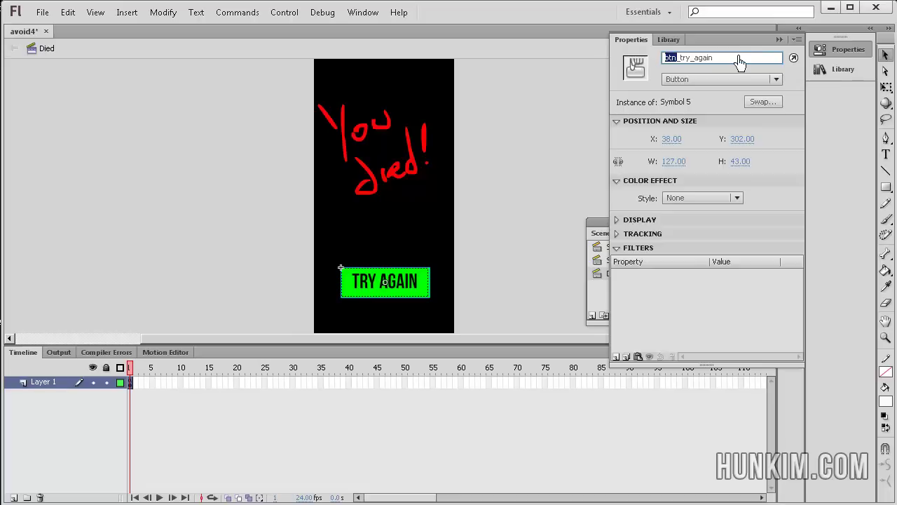
{"action": "left_click", "coordinate": [461, 174]}
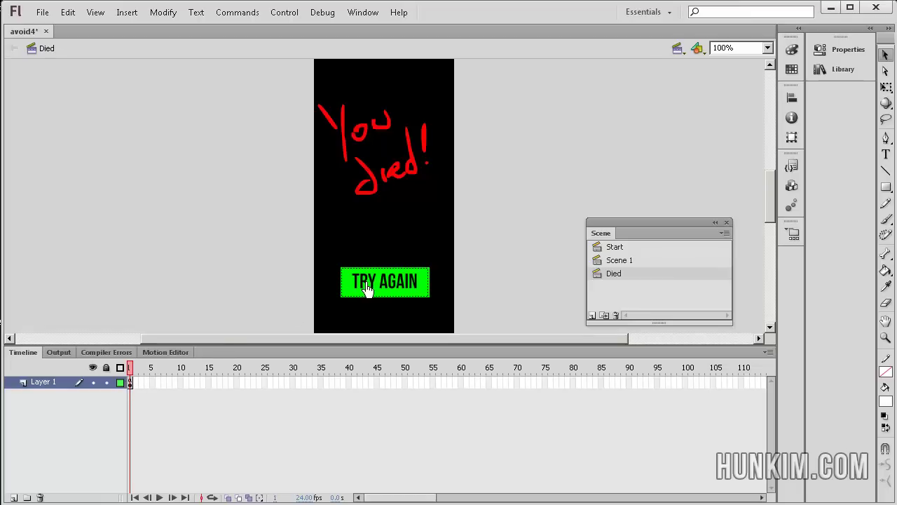
{"action": "left_click", "coordinate": [130, 383]}
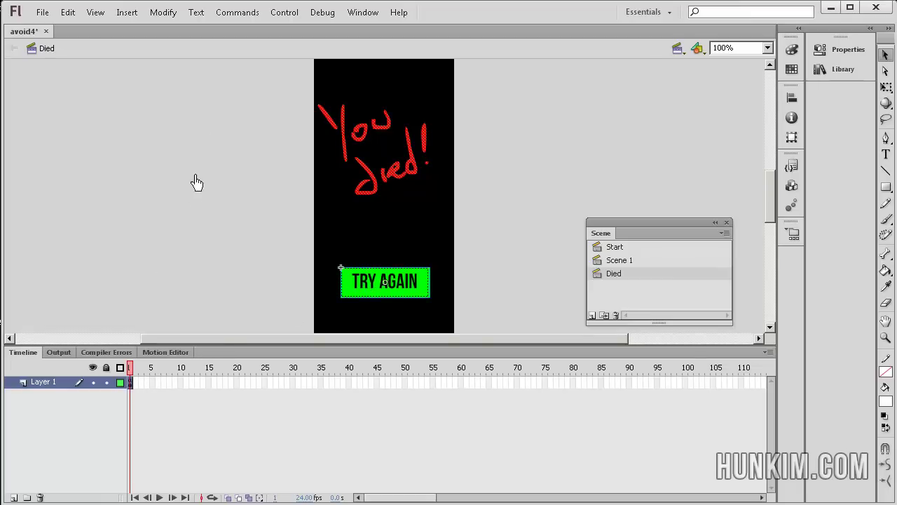
{"action": "left_click", "coordinate": [363, 12]}
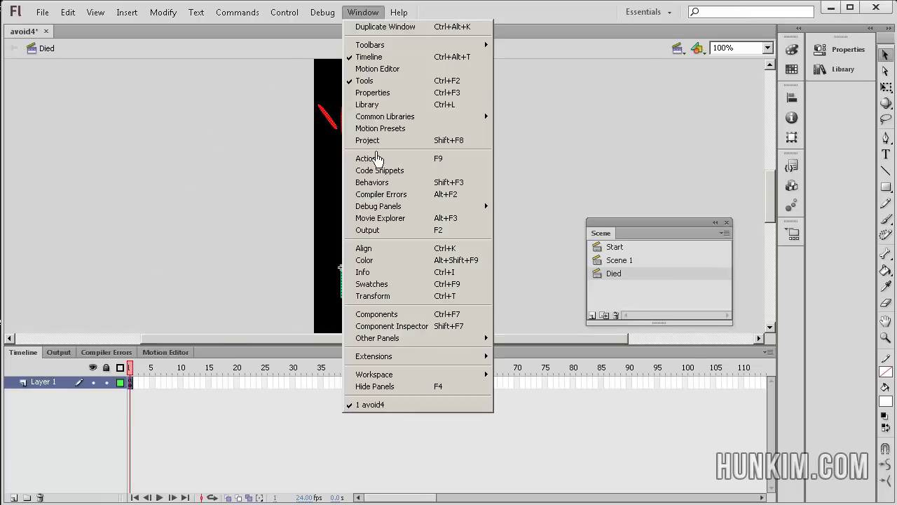
{"action": "left_click", "coordinate": [378, 163]}
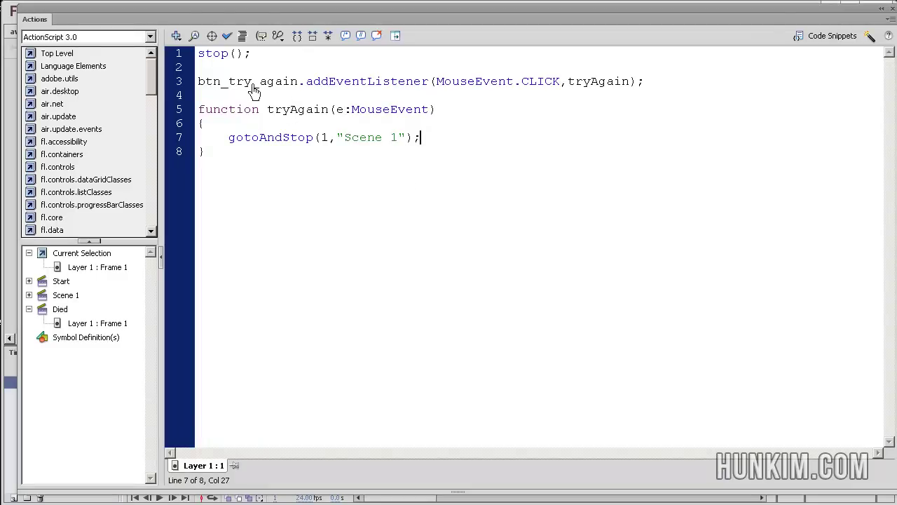
{"action": "left_click", "coordinate": [301, 58]}
{"action": "left_click", "coordinate": [890, 15]}
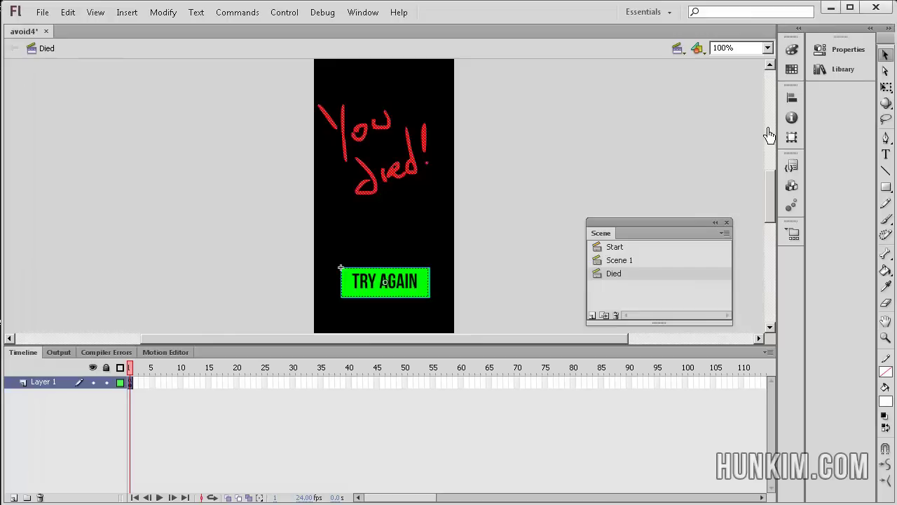
- Open Scene 1's frame script in the Actions panel, starting from the top
{"action": "left_click", "coordinate": [647, 265]}
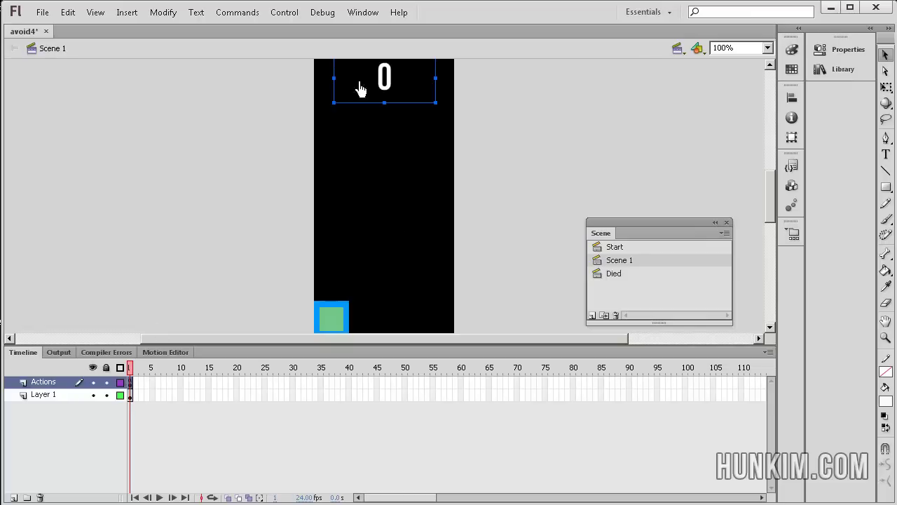
{"action": "left_click", "coordinate": [363, 12]}
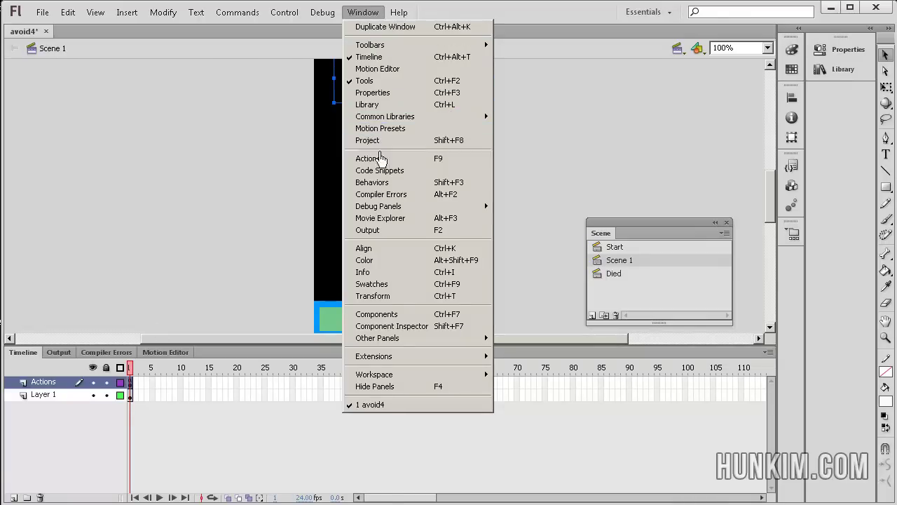
{"action": "left_click", "coordinate": [380, 164]}
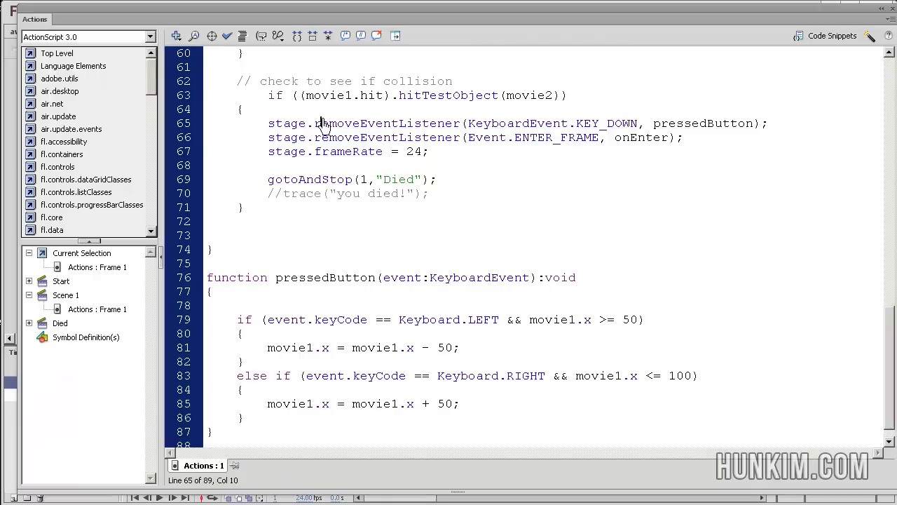
{"action": "key", "text": "ctrl+Home"}
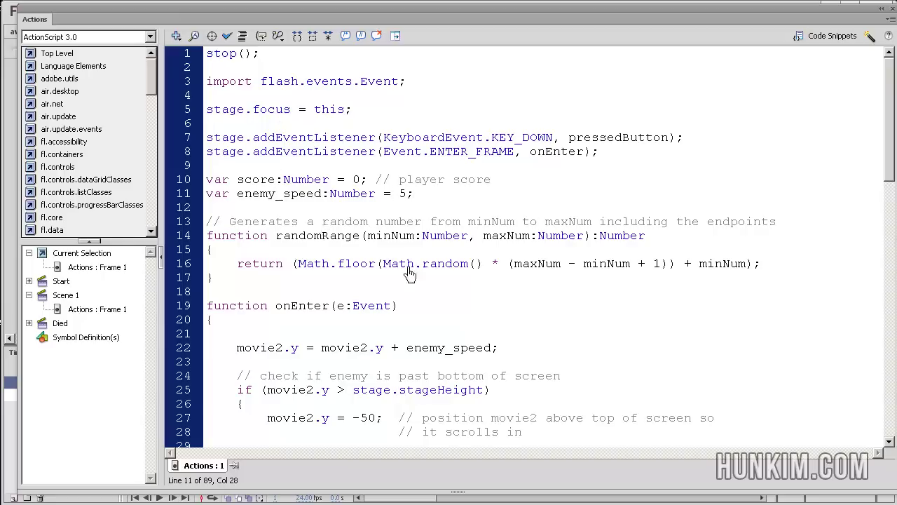
- Place the caret in the randomRange function, after the brace on line 17
{"action": "left_click", "coordinate": [350, 292]}
{"action": "left_click", "coordinate": [279, 290]}
{"action": "left_click", "coordinate": [270, 278]}
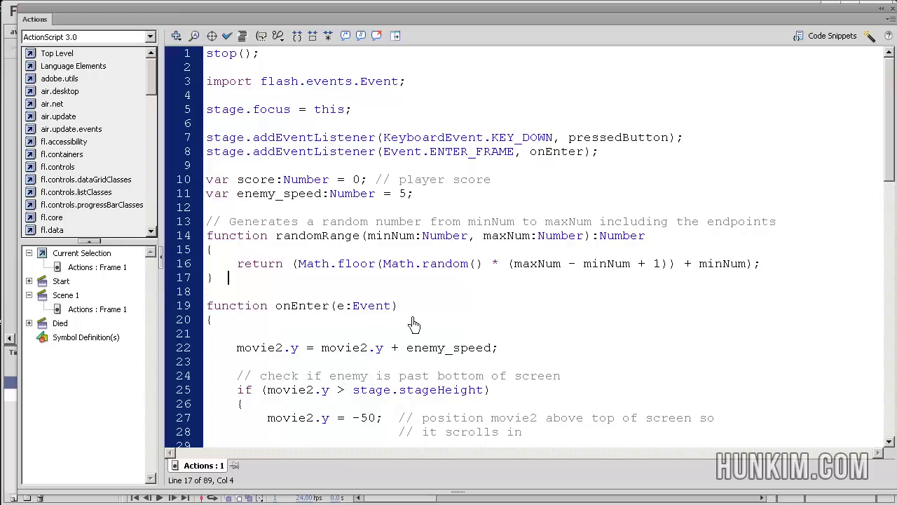